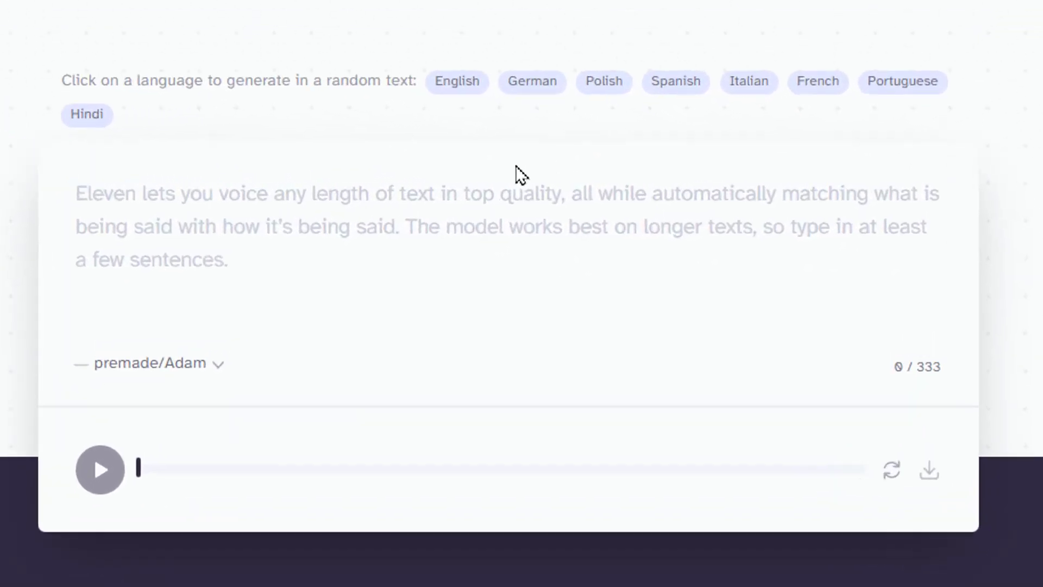
Voice a random sample text in the text-to-speech demo and switch the demo voice to premade/Rachel
click(438, 334)
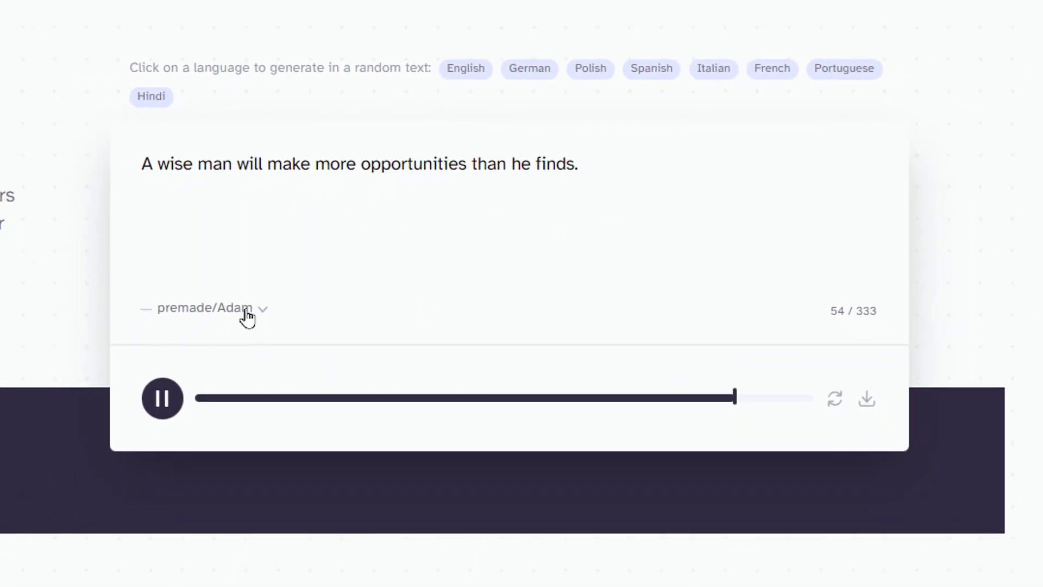
click(247, 317)
scroll(267, 473, down, 2)
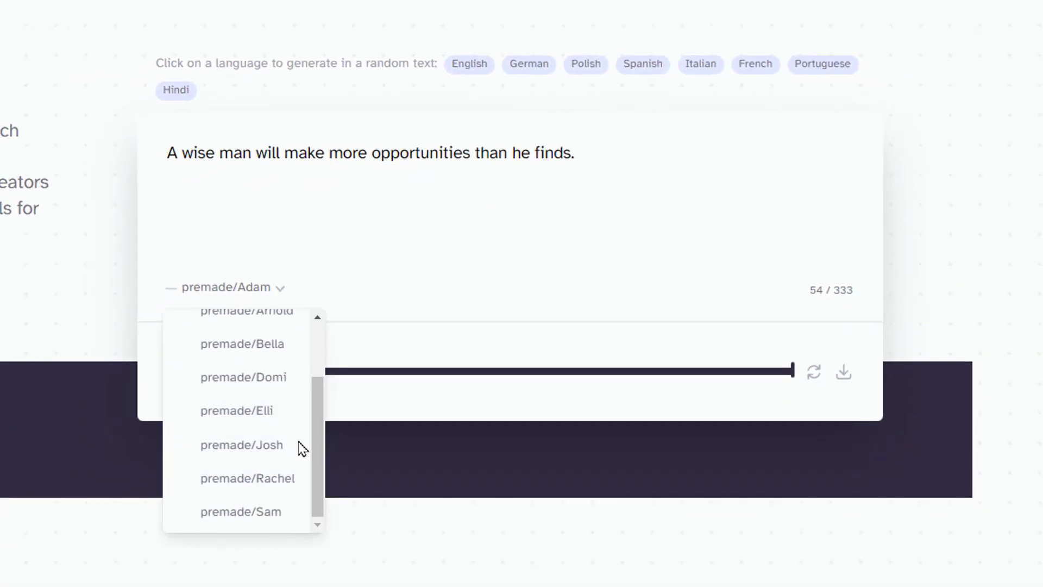
click(274, 479)
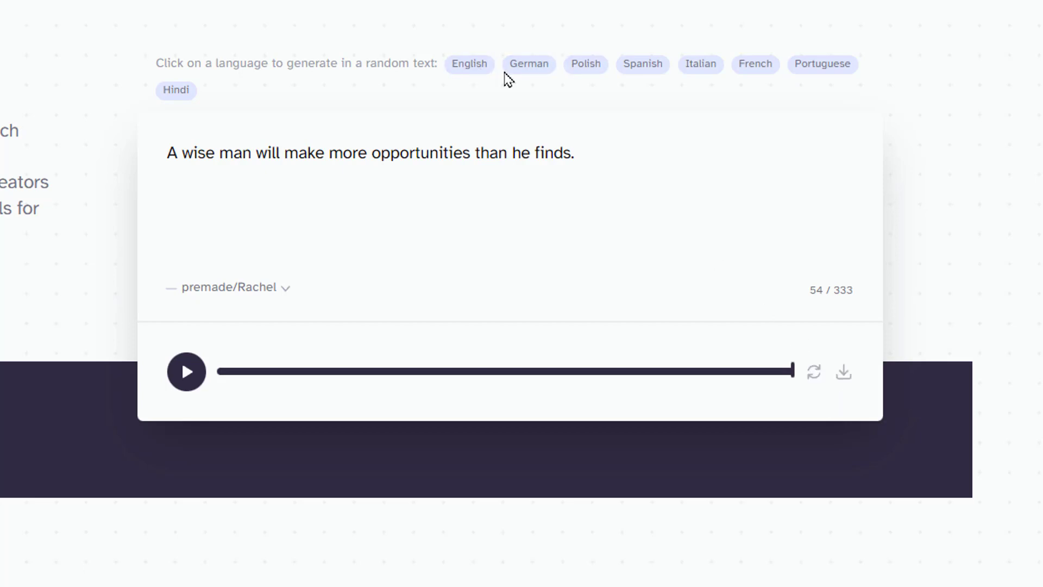
Generate another random sample text and replace it with "she sells seashells by the seashore"
click(539, 80)
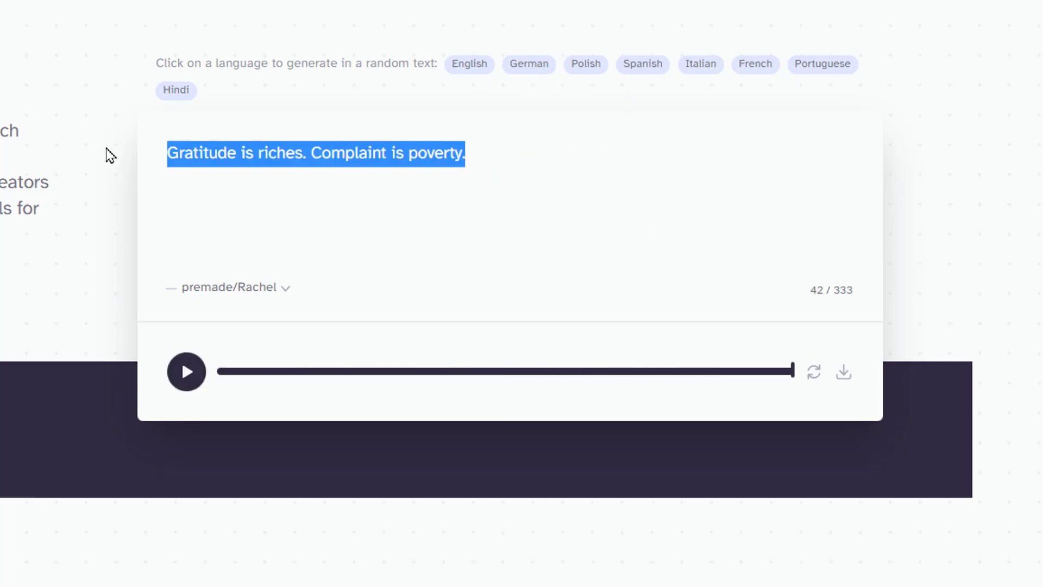
text(she sells seashells by the seashore)
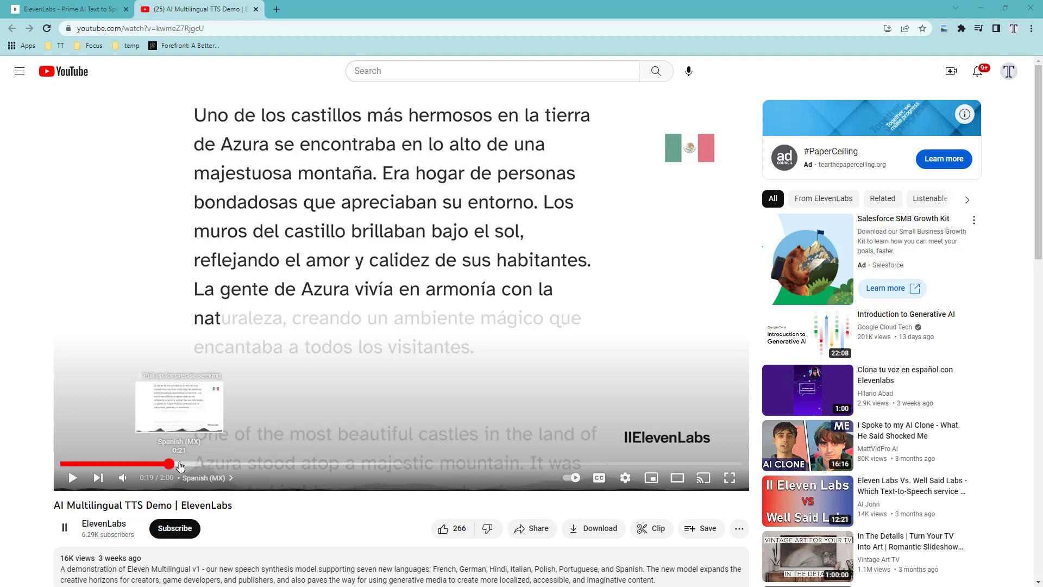
Watch parts of the ElevenLabs AI Multilingual TTS Demo and AI Voice Conversion Demo videos on YouTube
drag(179, 465, 180, 464)
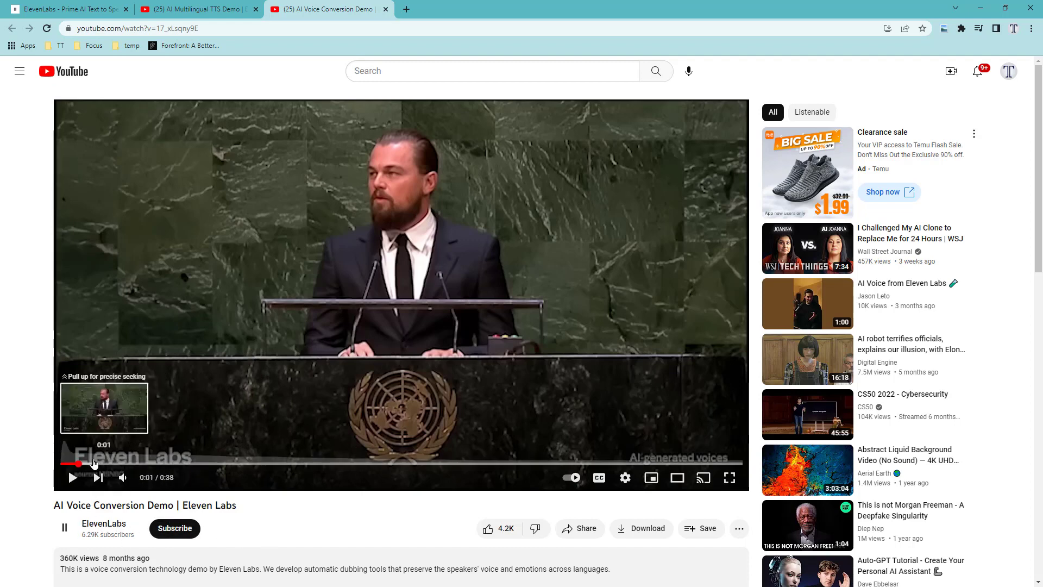
click(72, 477)
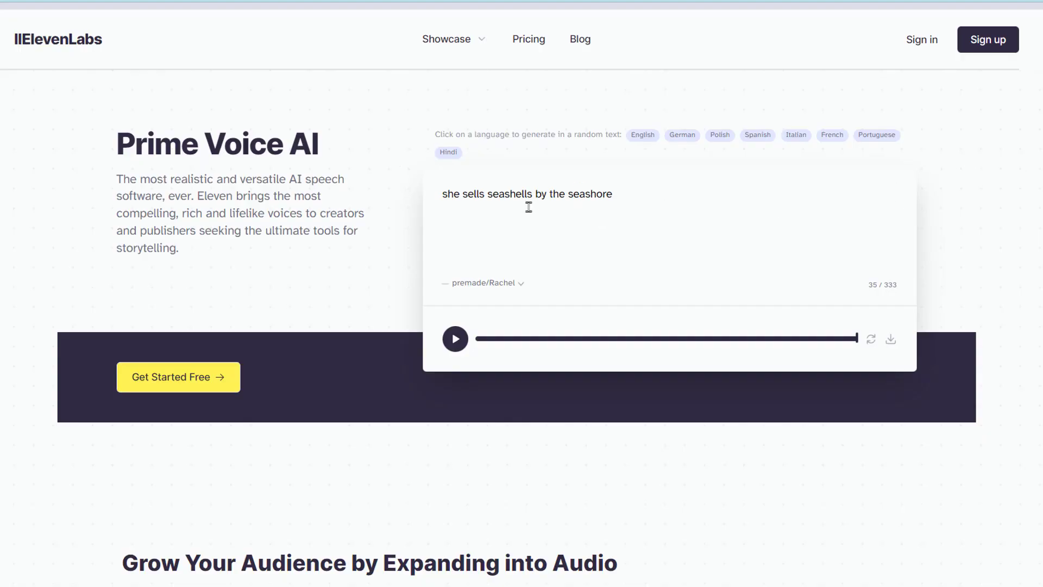
Return to the ElevenLabs site, open its pricing plans and compare the Free, Starter and Creator character quotas and Instant Voice Cloning access
click(534, 197)
click(538, 41)
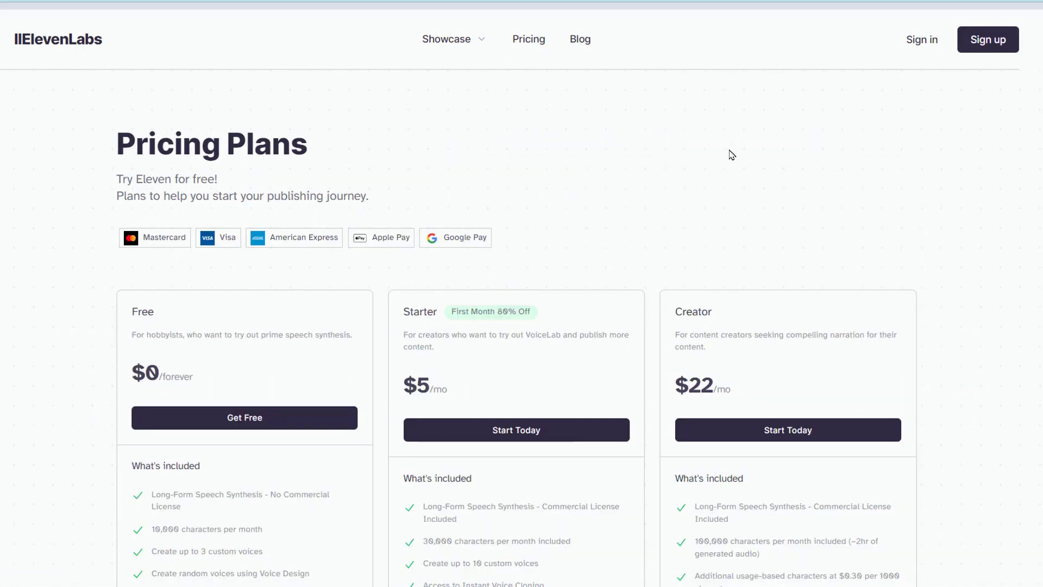
scroll(732, 155, down, 4)
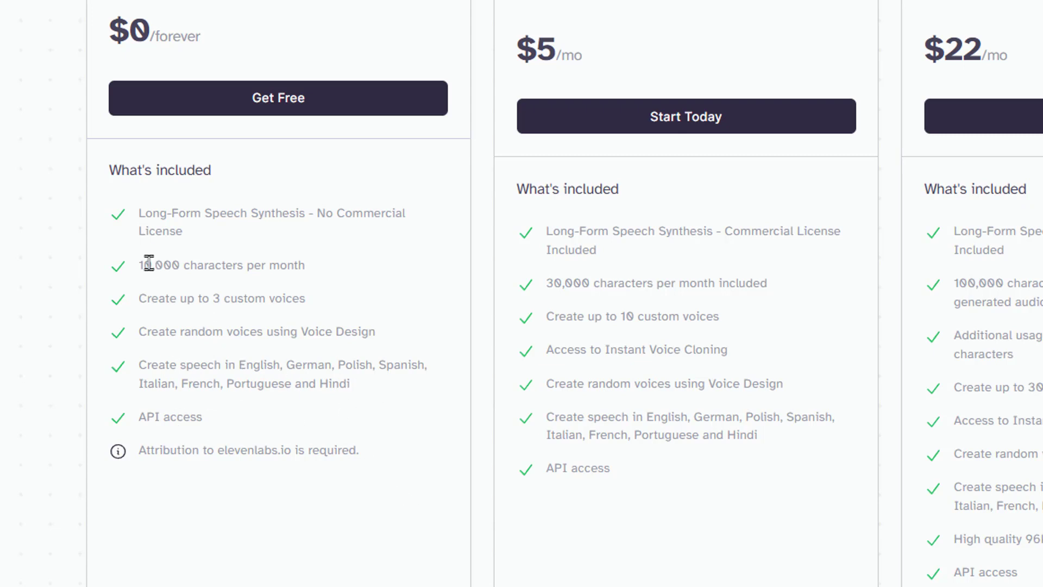
drag(151, 264, 280, 266)
click(335, 267)
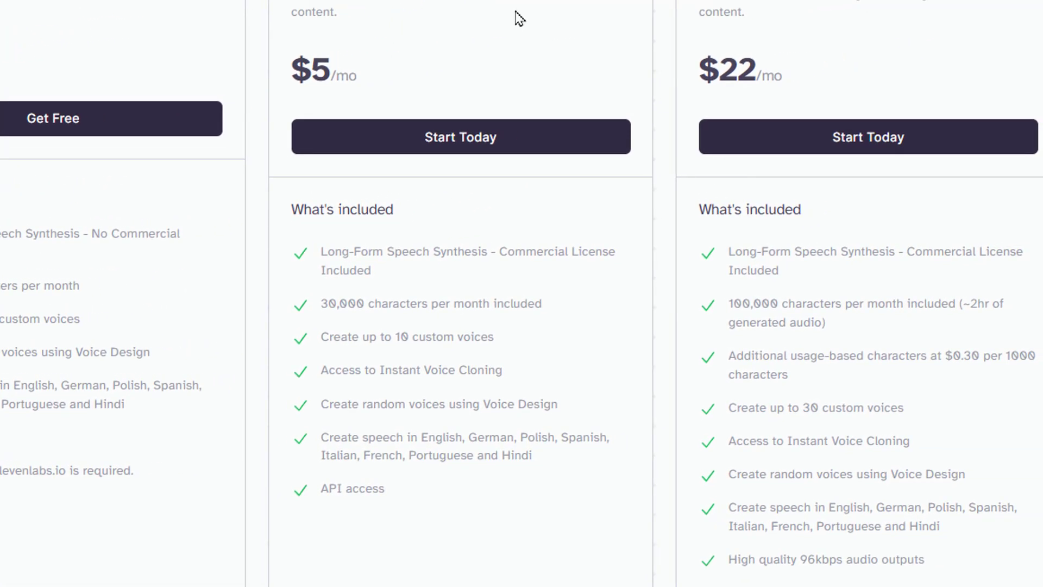
drag(510, 373, 374, 374)
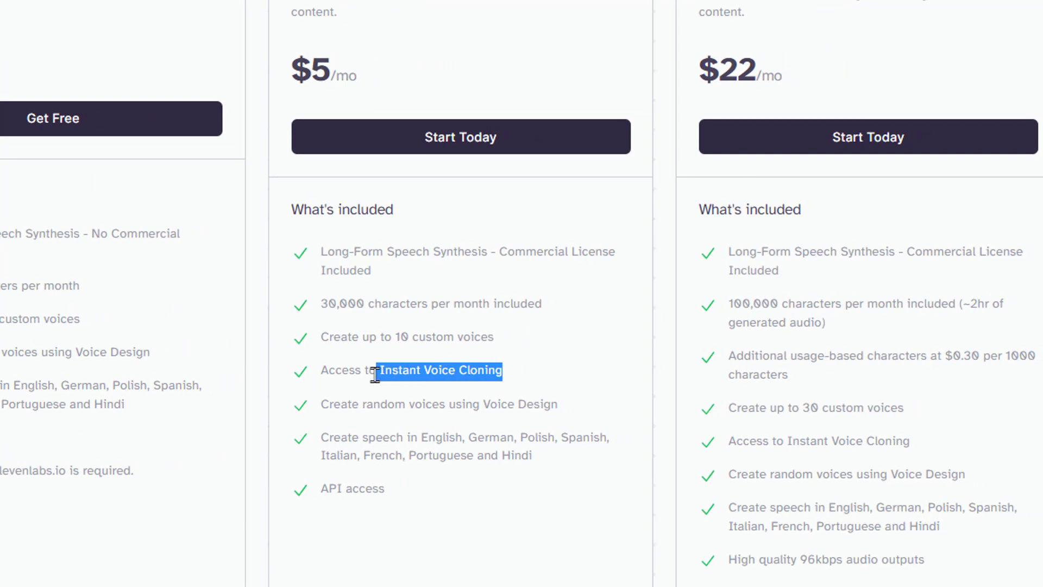
click(474, 374)
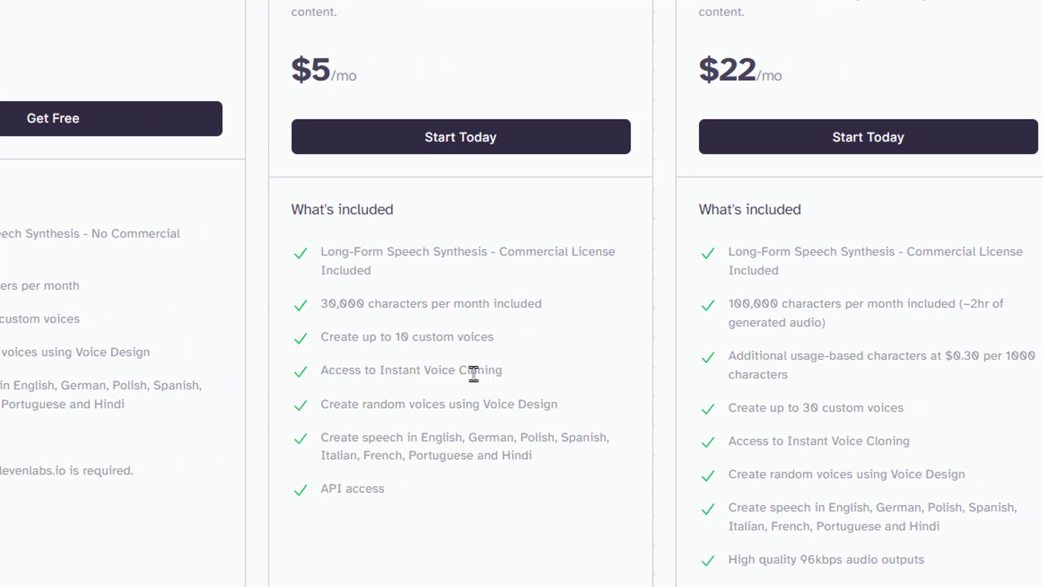
scroll(704, 129, down, 3)
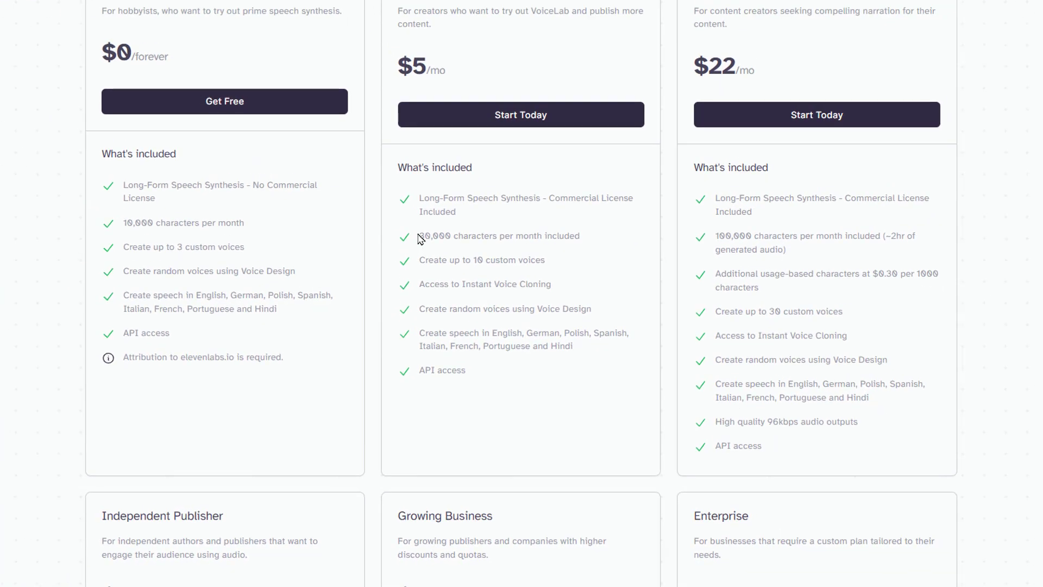
drag(418, 235, 460, 251)
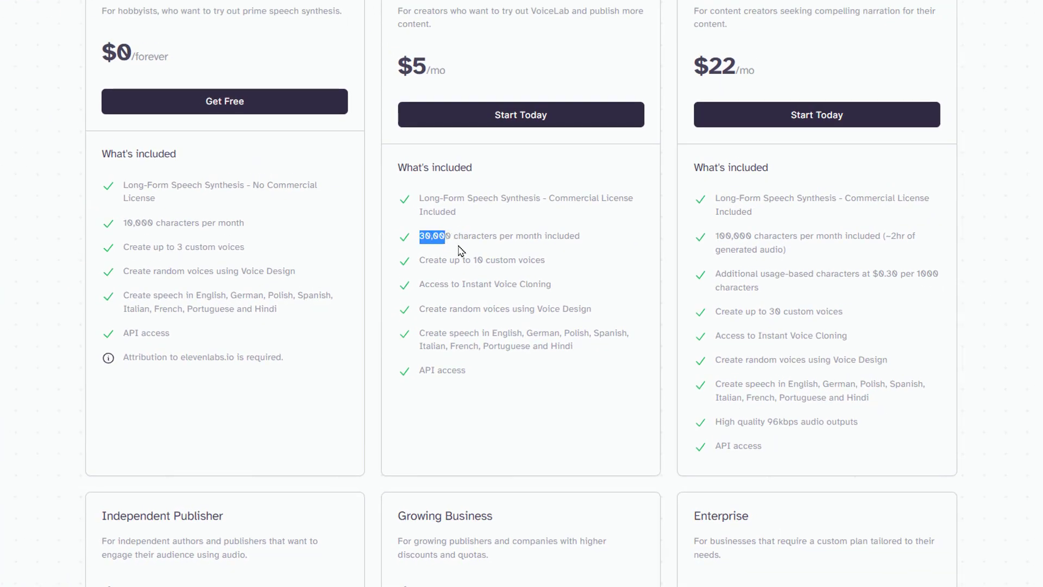
click(504, 308)
scroll(511, 373, up, 6)
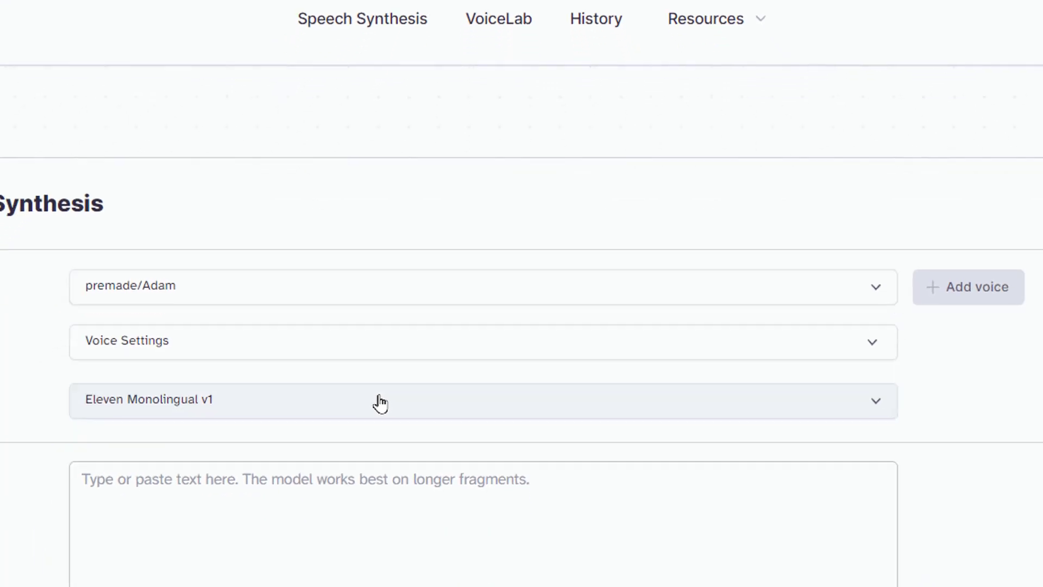
Browse the available voices in Speech Synthesis and choose premade/Arnold
click(180, 285)
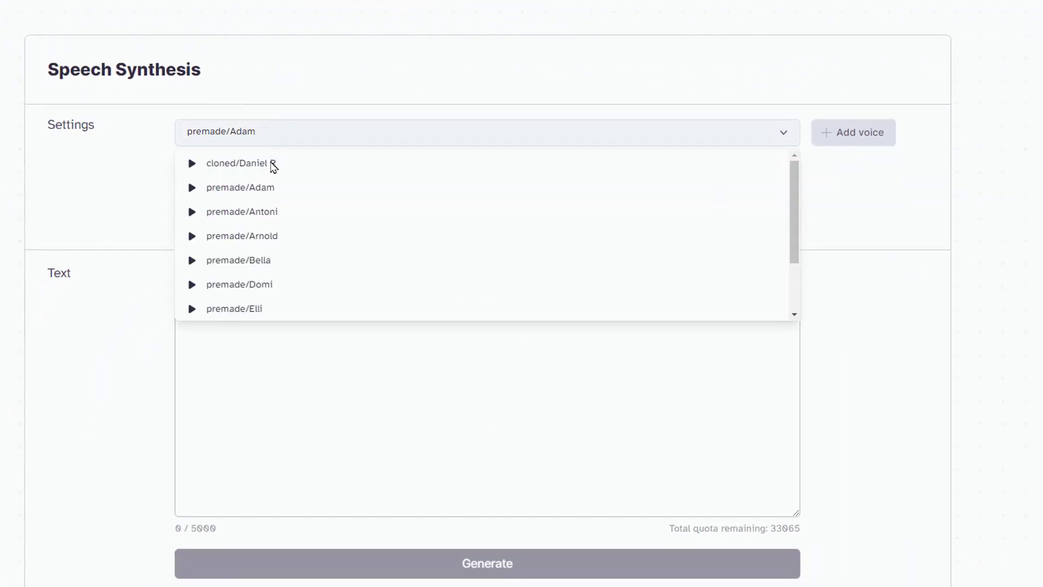
scroll(301, 261, down, 5)
scroll(76, 66, up, 5)
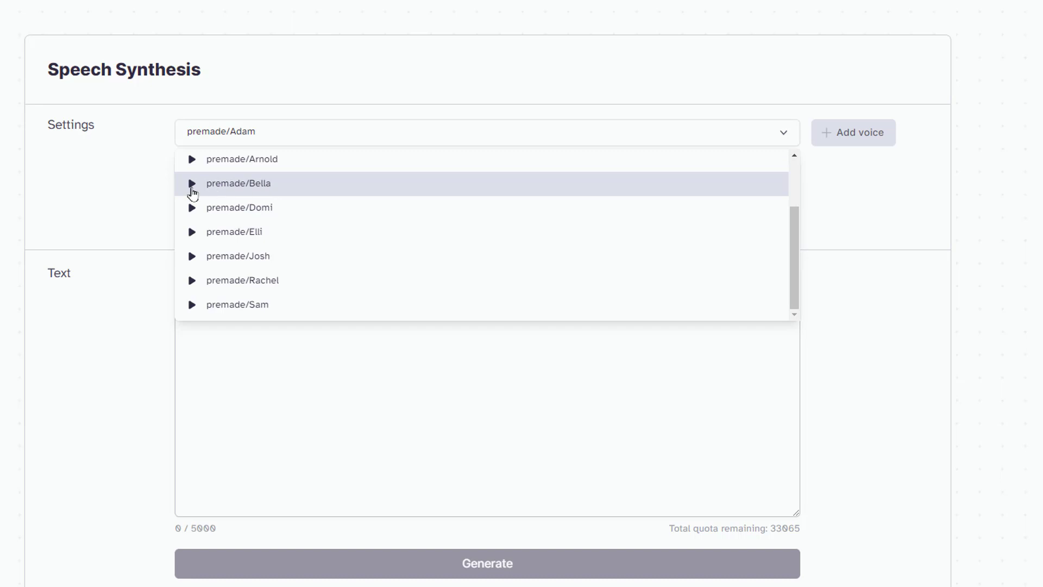
click(250, 161)
Expand the voice settings, read the Stability hints and reset the settings to default
click(324, 174)
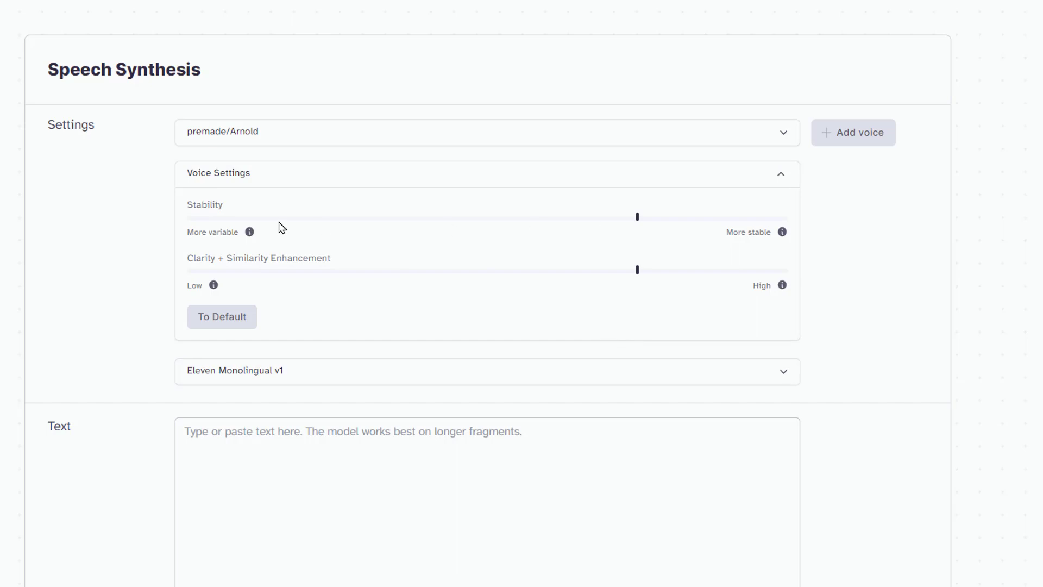
mouse_move(253, 232)
mouse_move(782, 234)
click(216, 320)
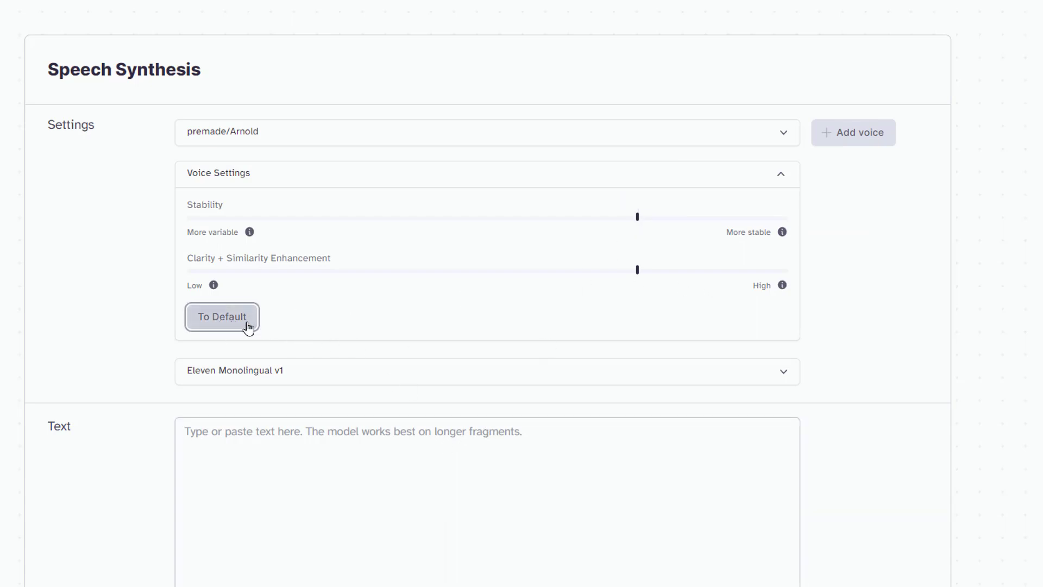
Enter the three-sentence passage about ChatGPT's popularity, access at chat.openai.com and sign-up glitches, and generate its speech
click(388, 445)
text(ChatGPT is the most popular Large Language Model and chatbot, and it's understandable that people would want to use it.  You can access ChatGPT at chat.openai.com.  However, as I've tried to get some people signed up, it's also often down or glitchy when it comes to creating new accounts or signing onto the free version.)
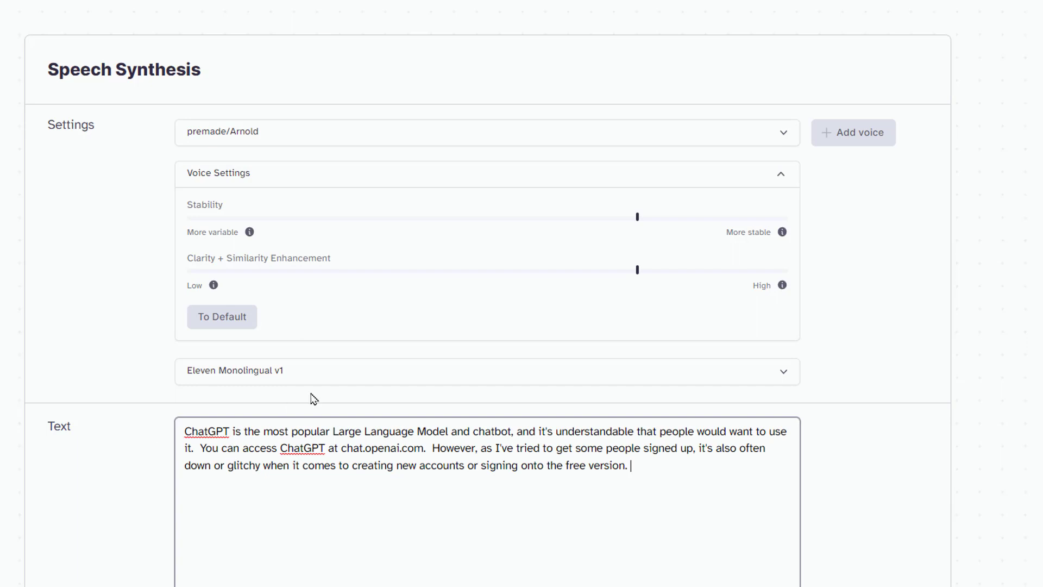
scroll(489, 336, down, 4)
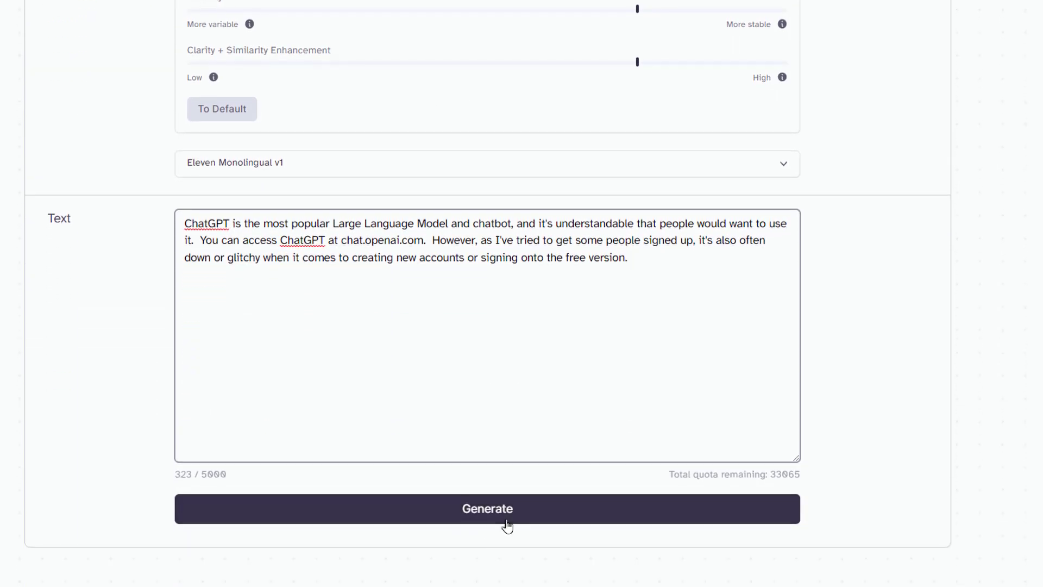
click(507, 524)
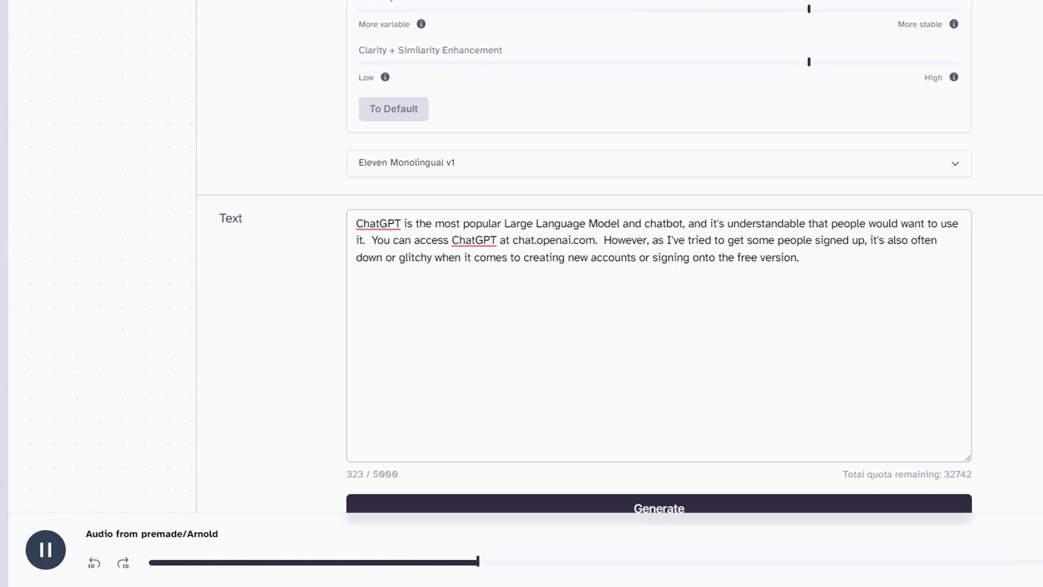
Delete the second and third sentences, keeping only the opening sentence about ChatGPT being the most popular Large Language Model and chatbot
drag(369, 243, 604, 239)
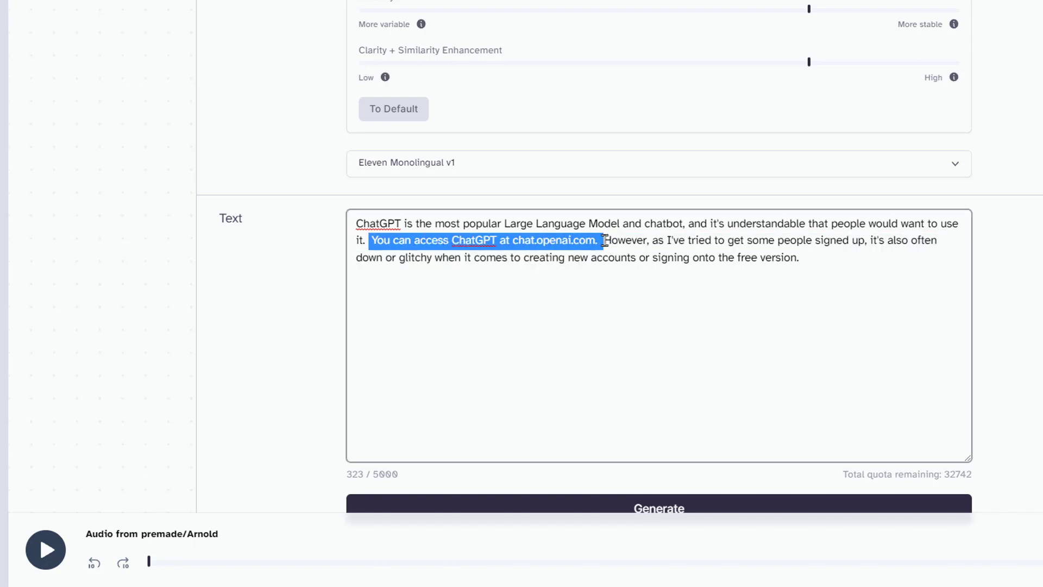
key(BackSpace)
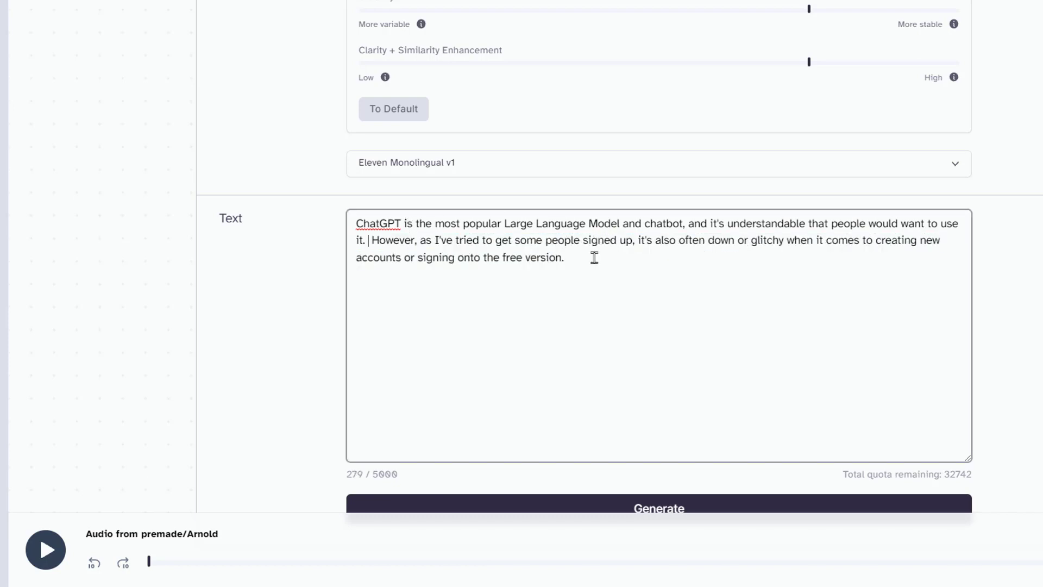
shift+click(599, 258)
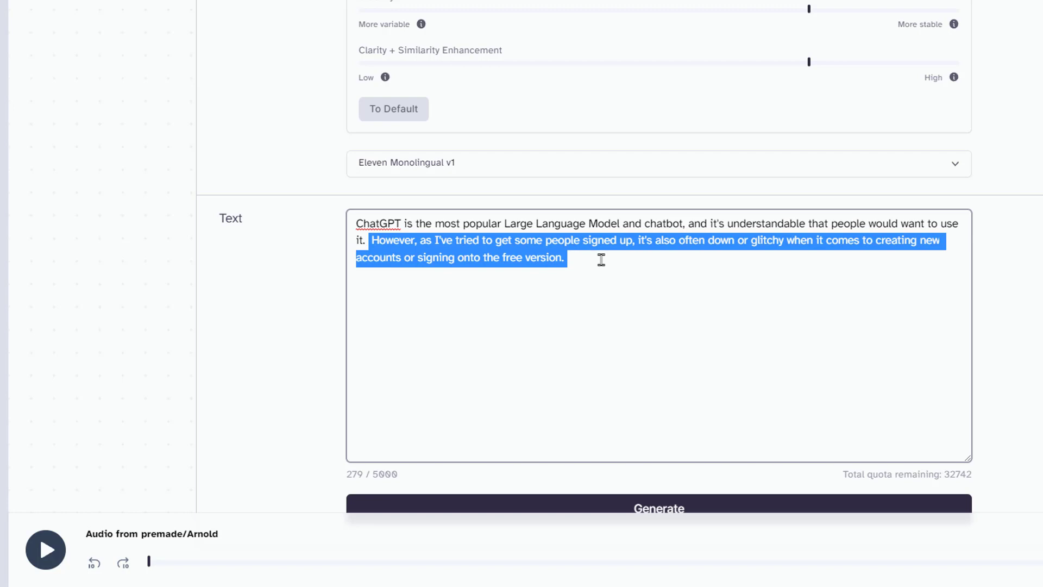
key(BackSpace)
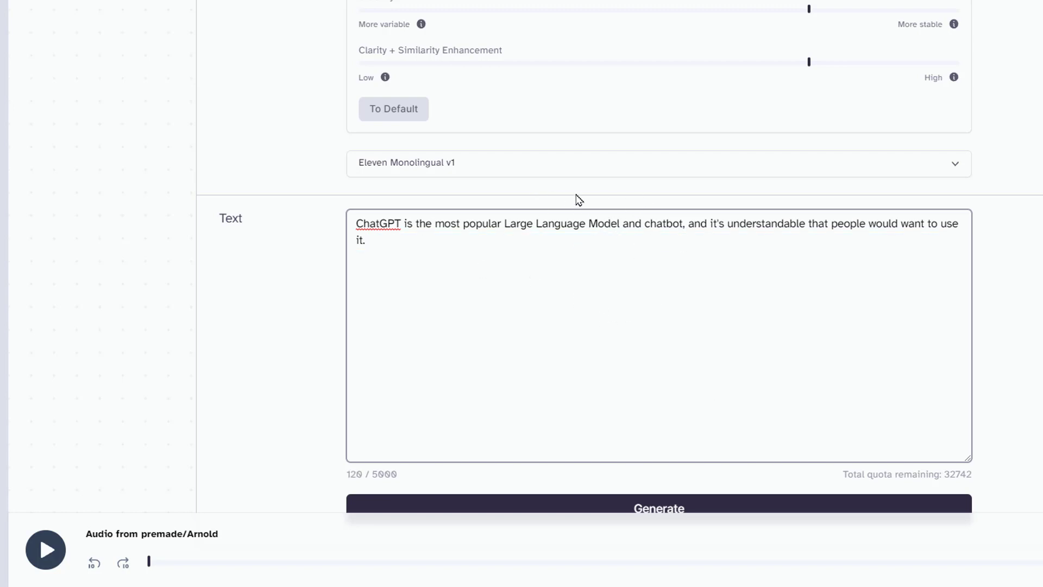
Switch the voice to premade/Elli and generate speech from the shortened text
scroll(578, 200, up, 1)
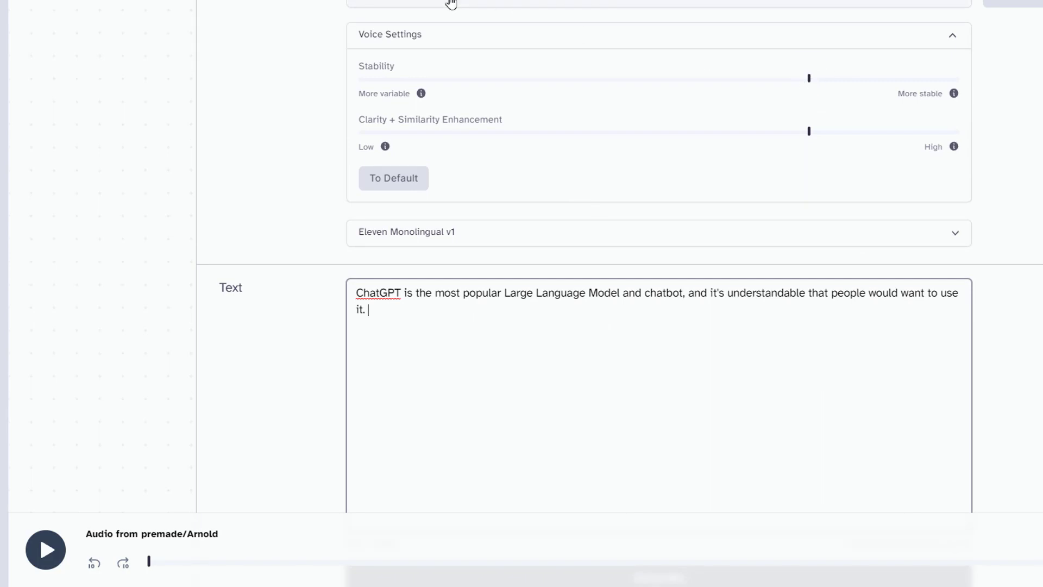
click(435, 2)
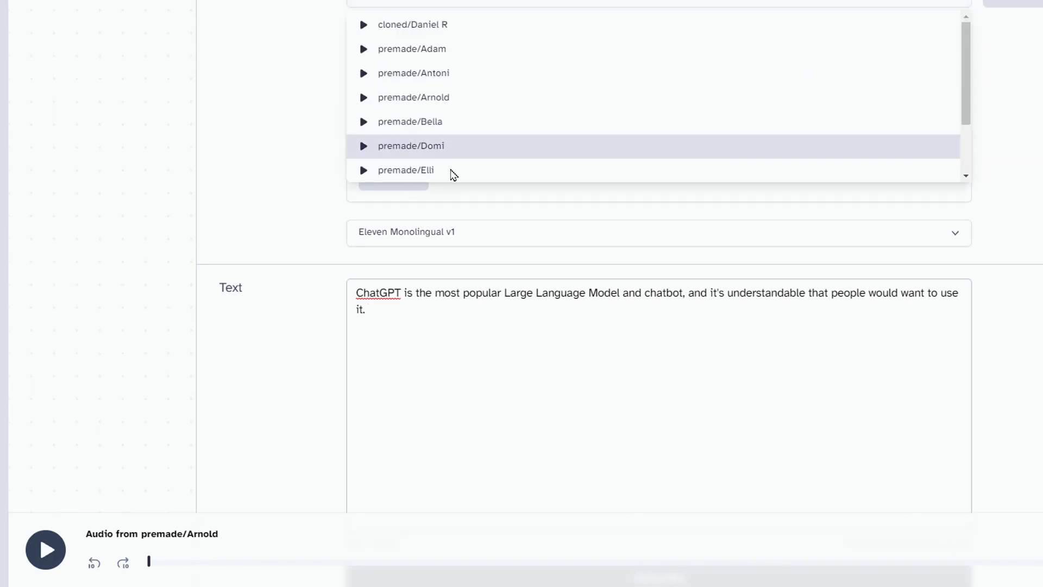
click(437, 173)
scroll(438, 173, down, 3)
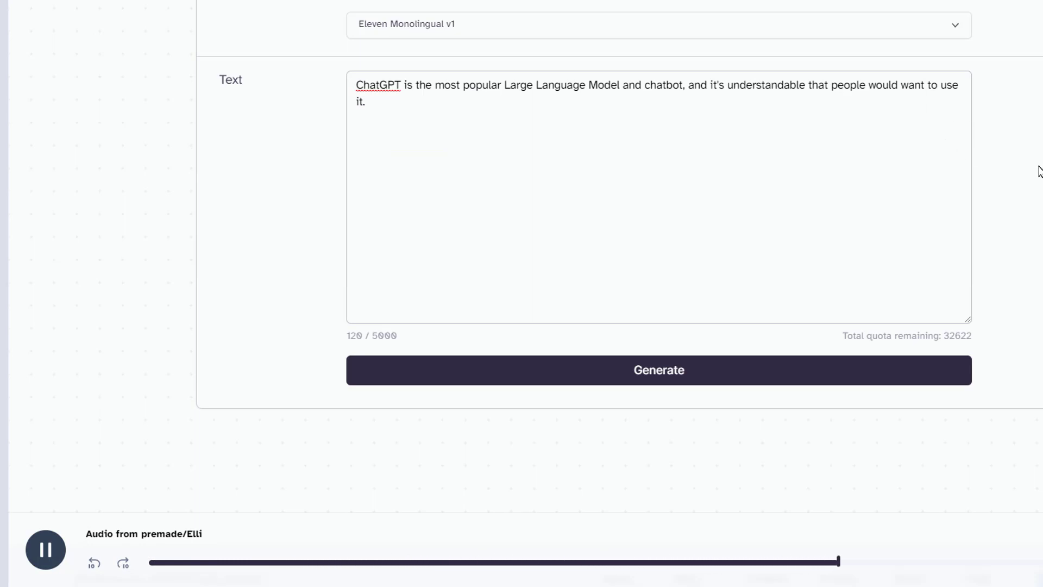
Lower Stability to near the More variable end and regenerate the speech with the Elli voice
scroll(741, 156, up, 5)
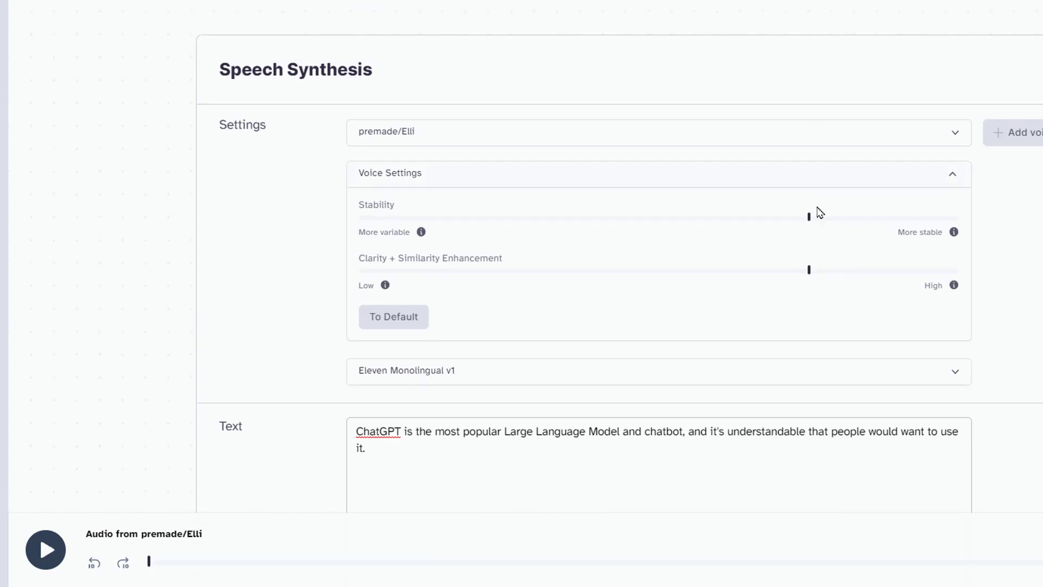
mouse_move(809, 223)
drag(810, 223, 436, 225)
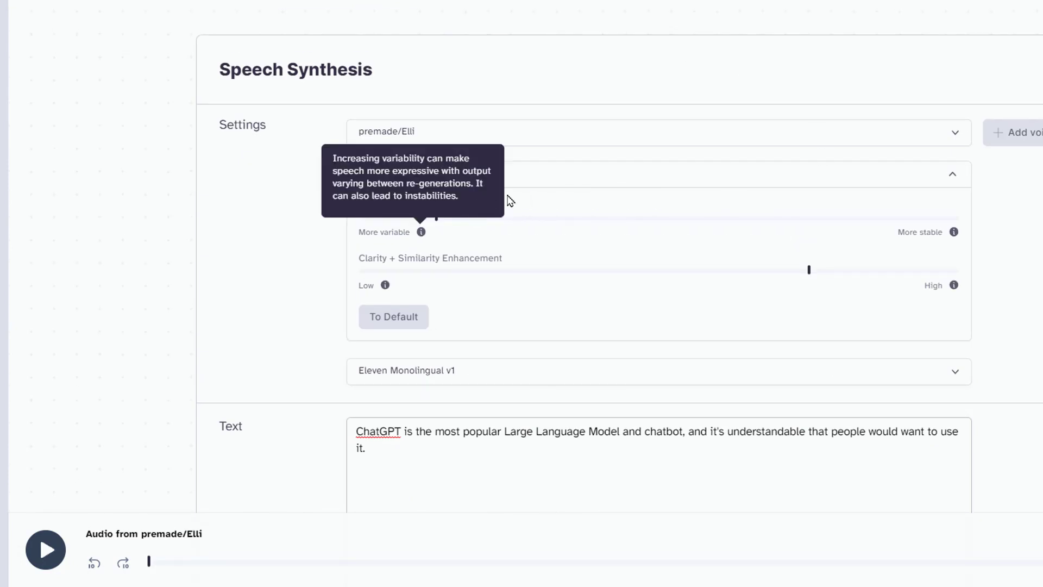
scroll(750, 99, down, 3)
scroll(516, 311, down, 3)
click(510, 341)
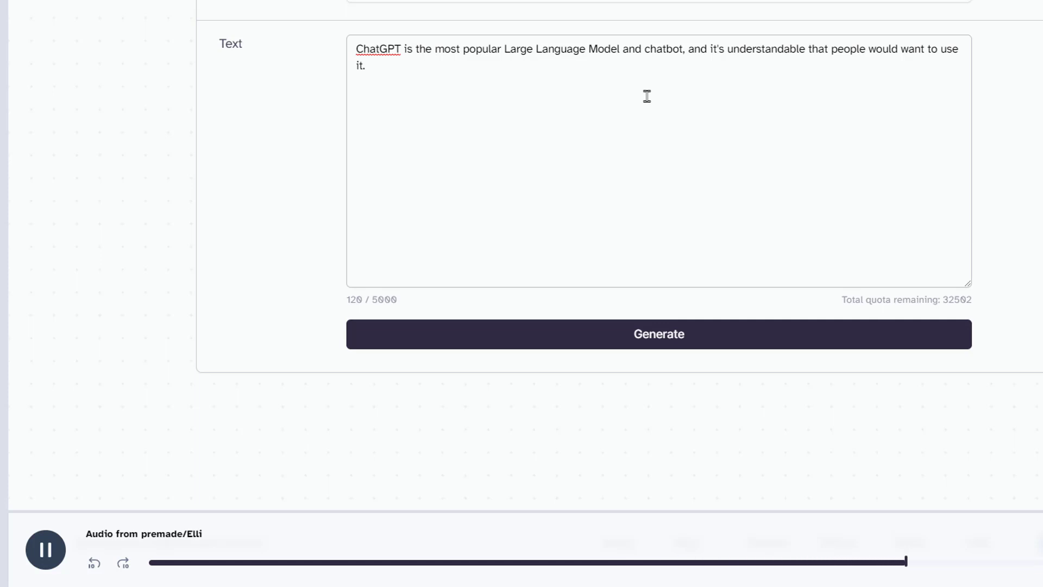
Review the Stability setting and open the VoiceLab page for voice design and cloning
scroll(749, 219, up, 4)
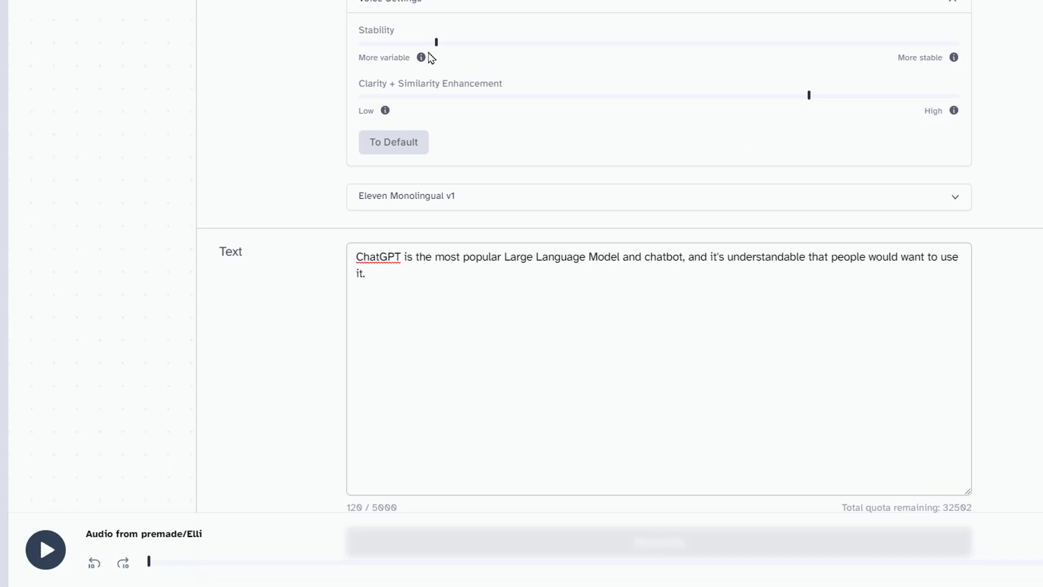
mouse_move(436, 41)
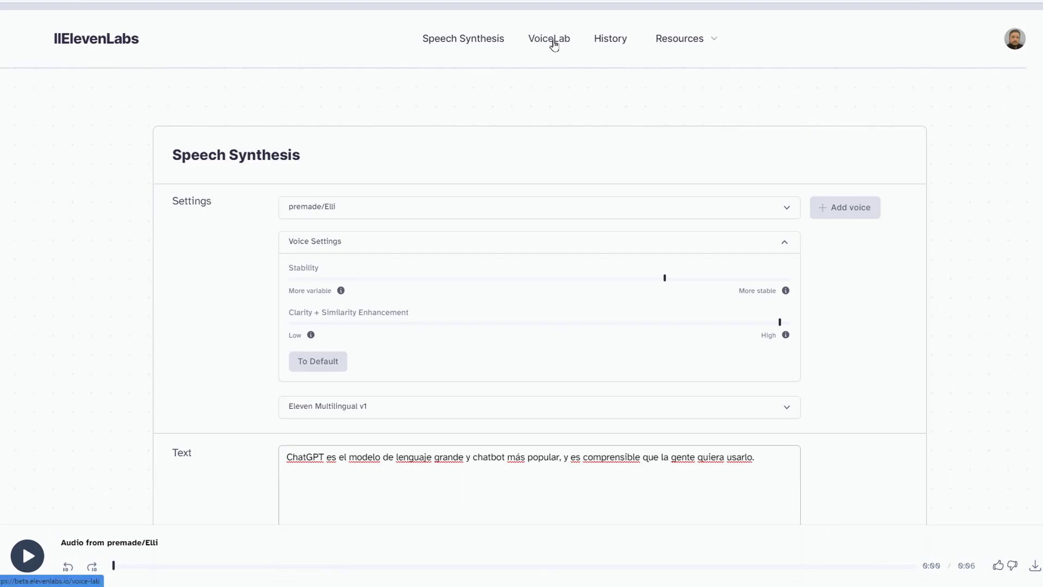
click(553, 43)
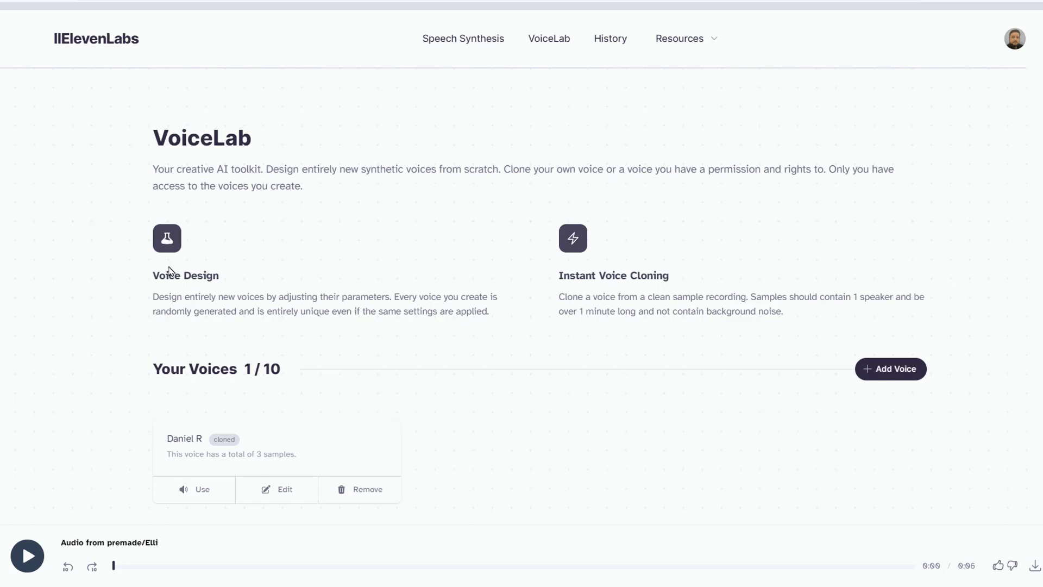
Start a new Voice Design voice and review the available Age, Gender and Accent options
scroll(188, 176, down, 2)
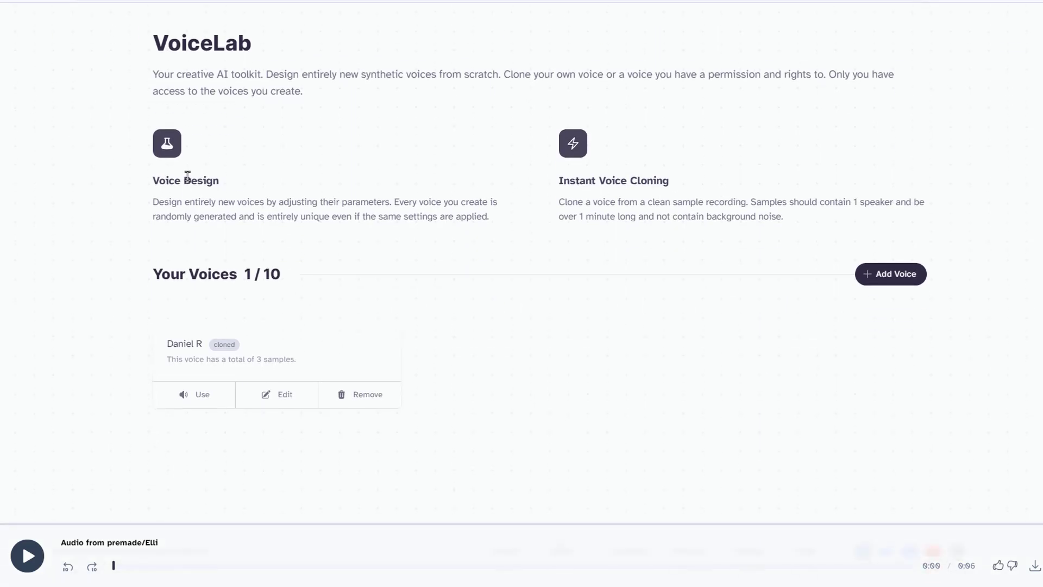
click(885, 276)
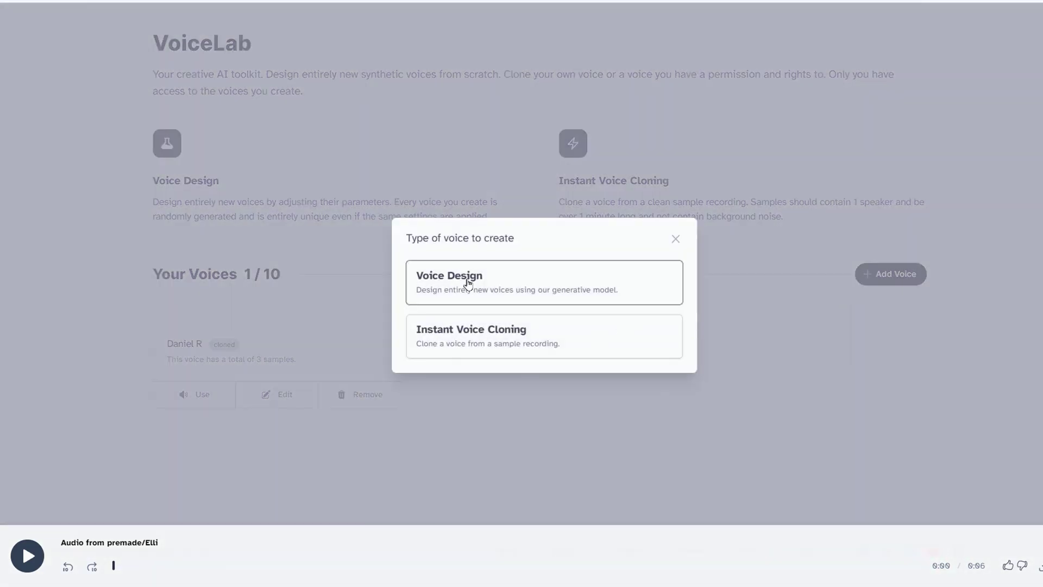
click(549, 284)
click(540, 177)
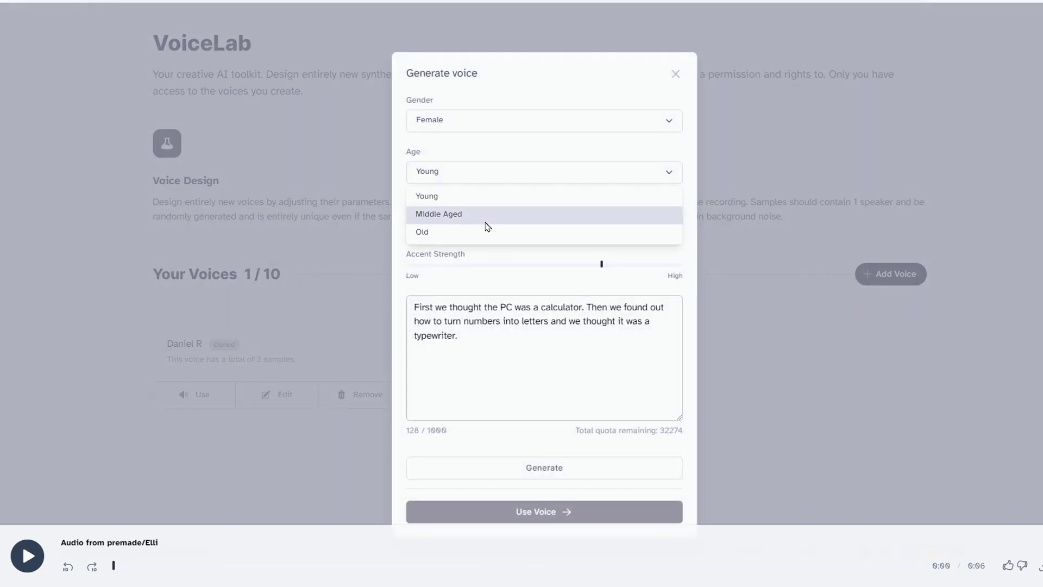
click(472, 117)
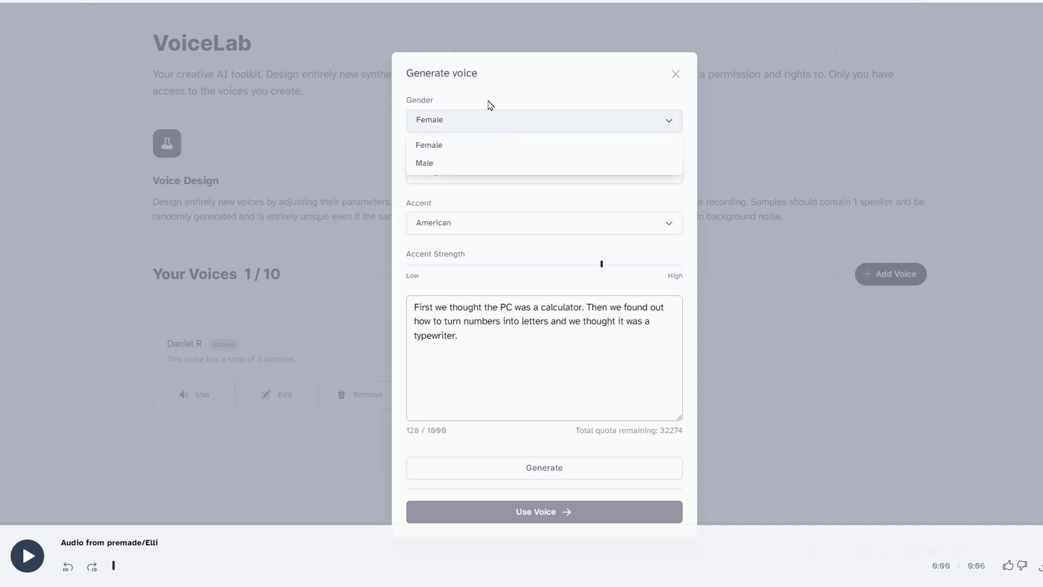
click(505, 86)
click(485, 222)
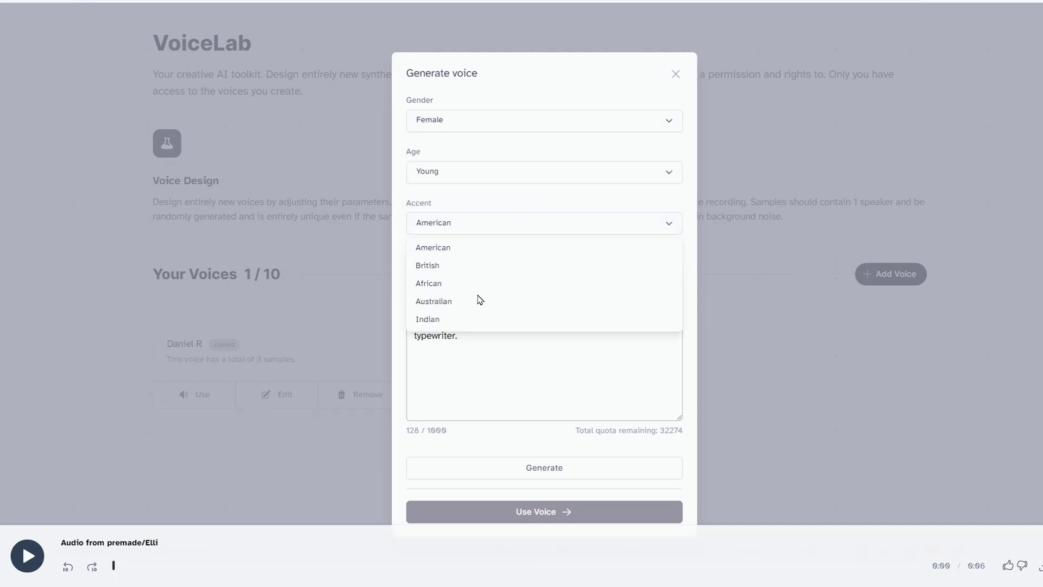
click(471, 232)
Set the designed voice to a British accent, Male gender and Old age, and generate a sample of the calculator and typewriter text
click(472, 233)
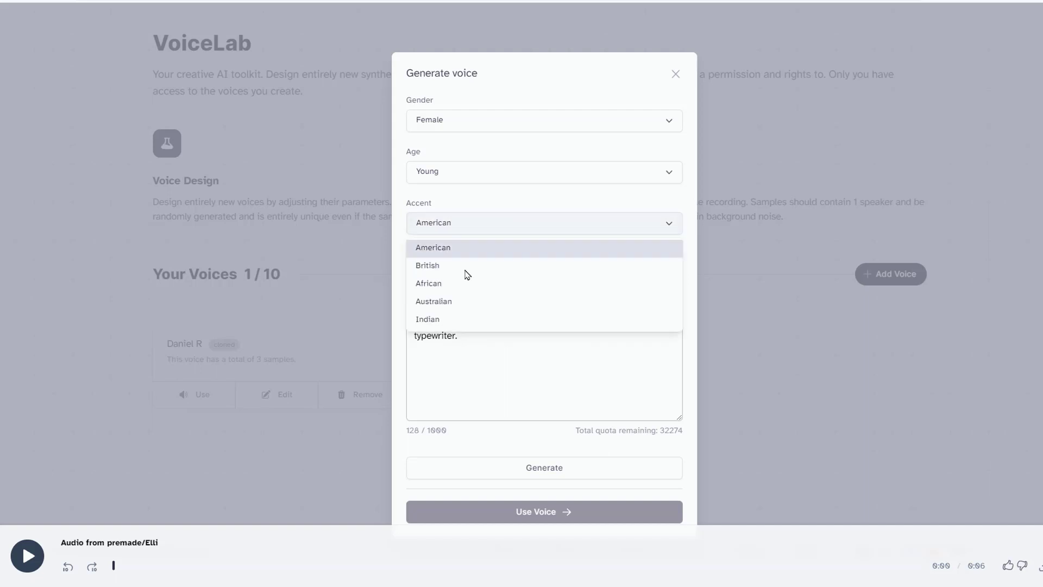
click(444, 266)
click(467, 121)
click(468, 121)
click(438, 161)
click(442, 172)
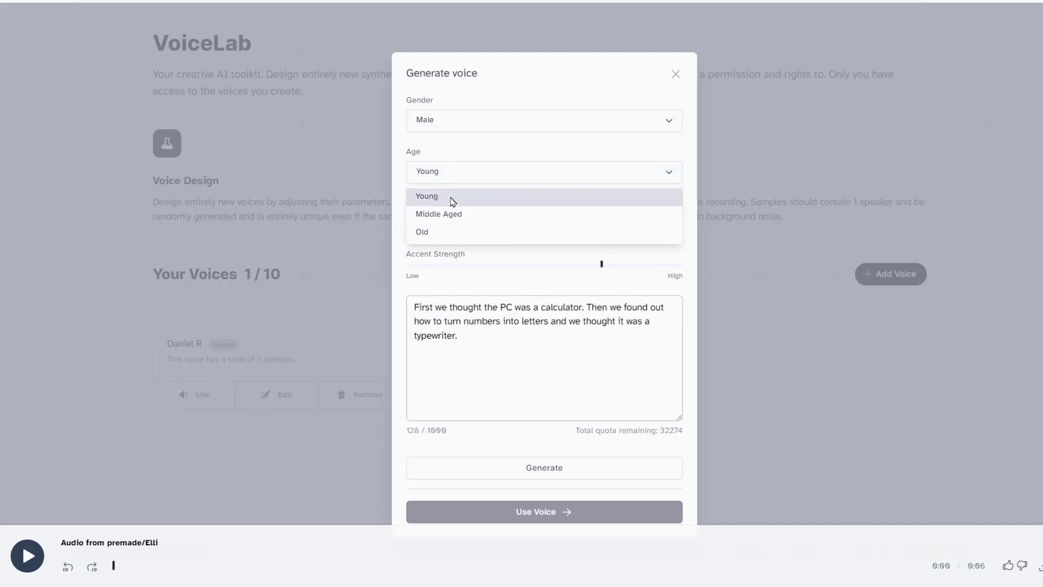
click(451, 234)
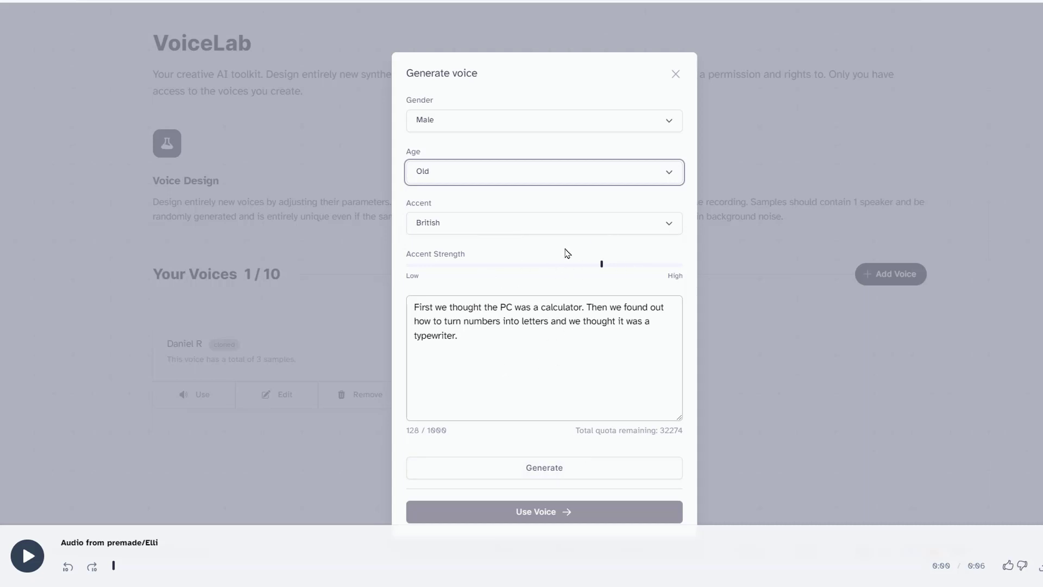
click(534, 468)
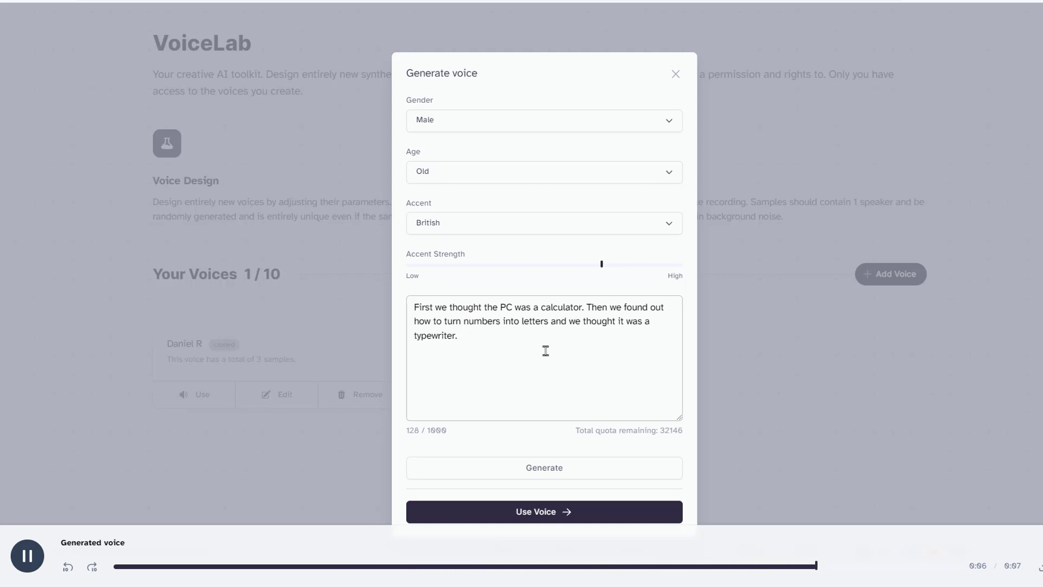
Change the accent to American and the age to Young, and generate a sample of the male voice
click(474, 228)
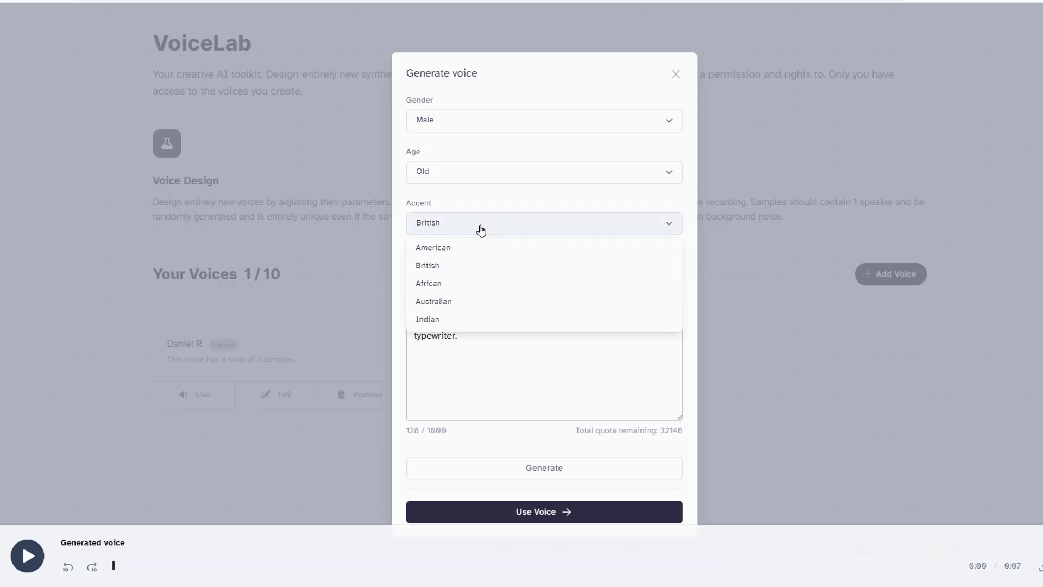
click(449, 248)
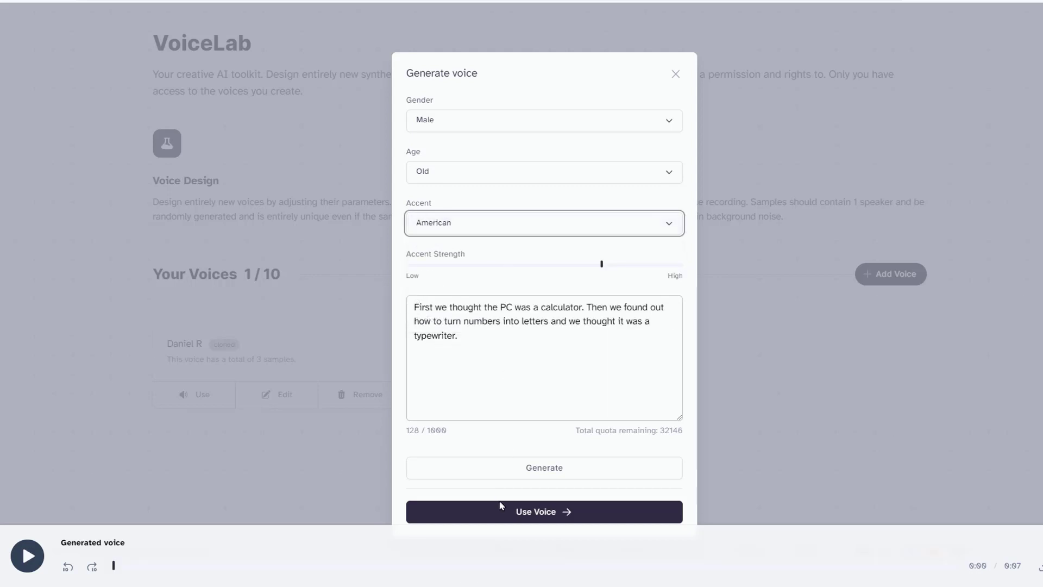
click(424, 170)
click(442, 197)
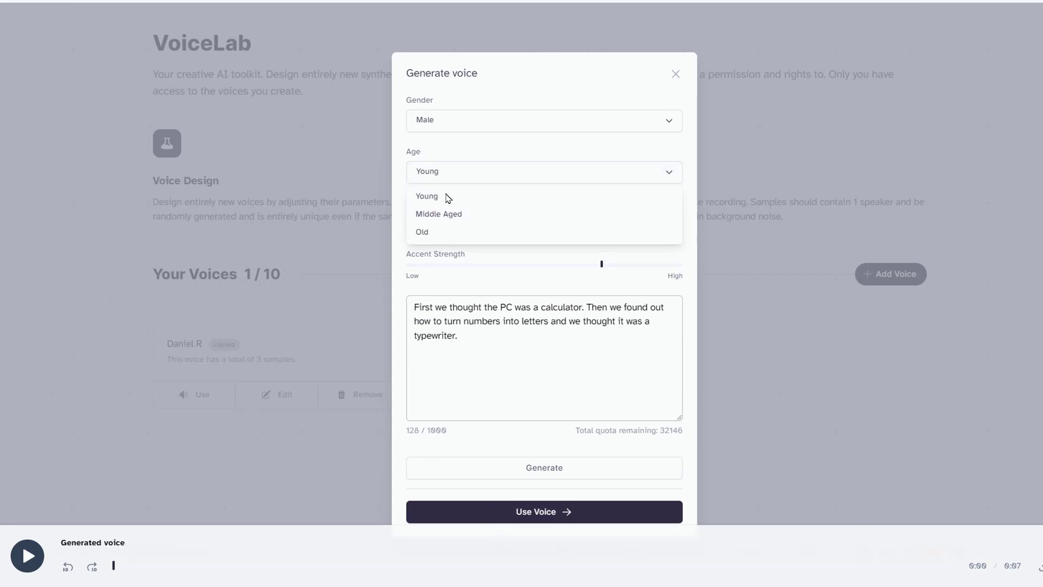
click(509, 508)
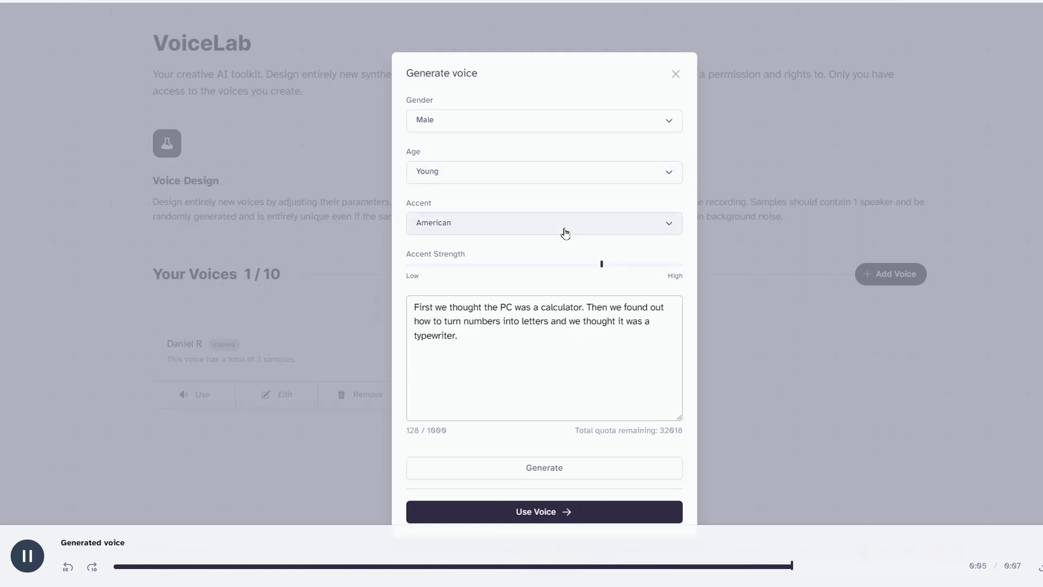
Set the voice to Female, African accent and Middle Aged, and generate another sample
click(462, 119)
click(449, 169)
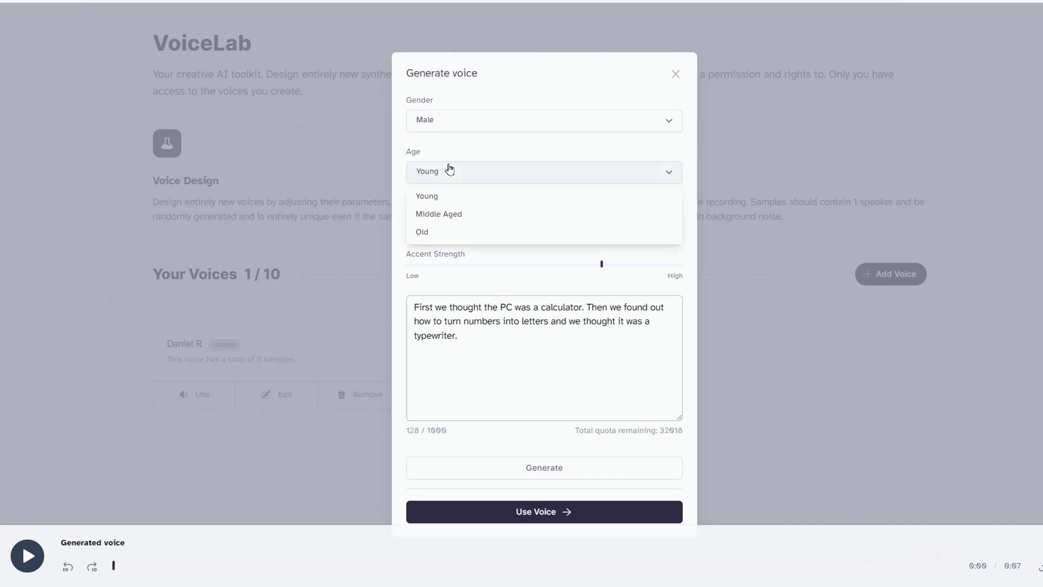
click(451, 120)
click(449, 145)
click(456, 223)
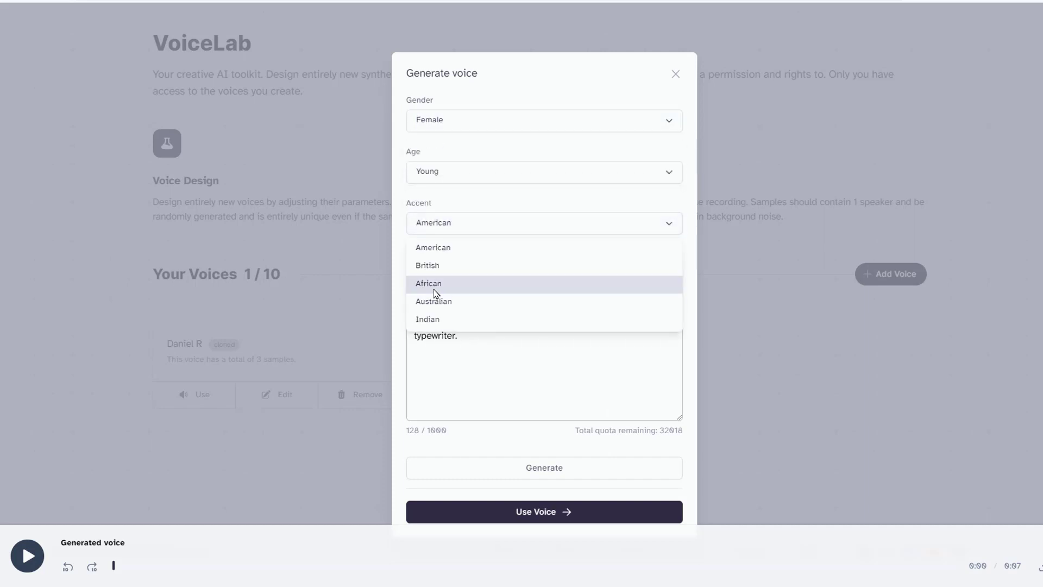
click(451, 289)
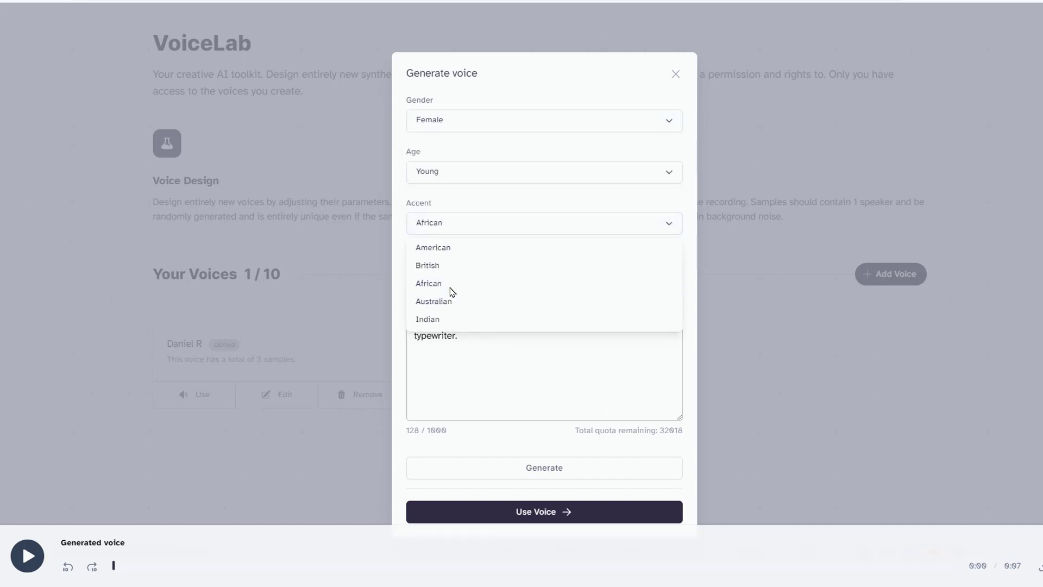
click(457, 173)
click(450, 211)
click(530, 479)
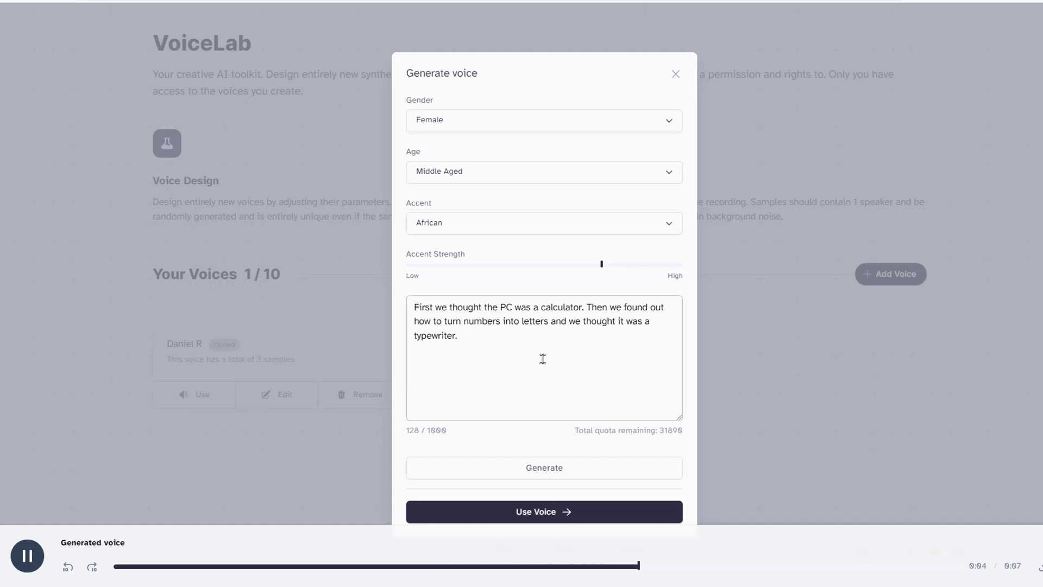
Switch the middle-aged female voice to a British accent and regenerate the sample
click(494, 223)
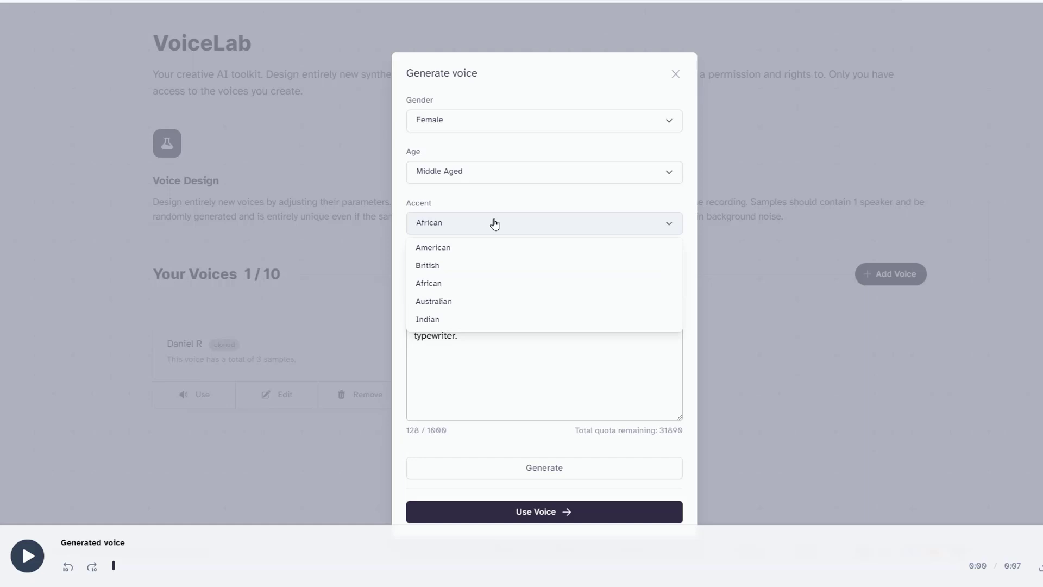
click(429, 265)
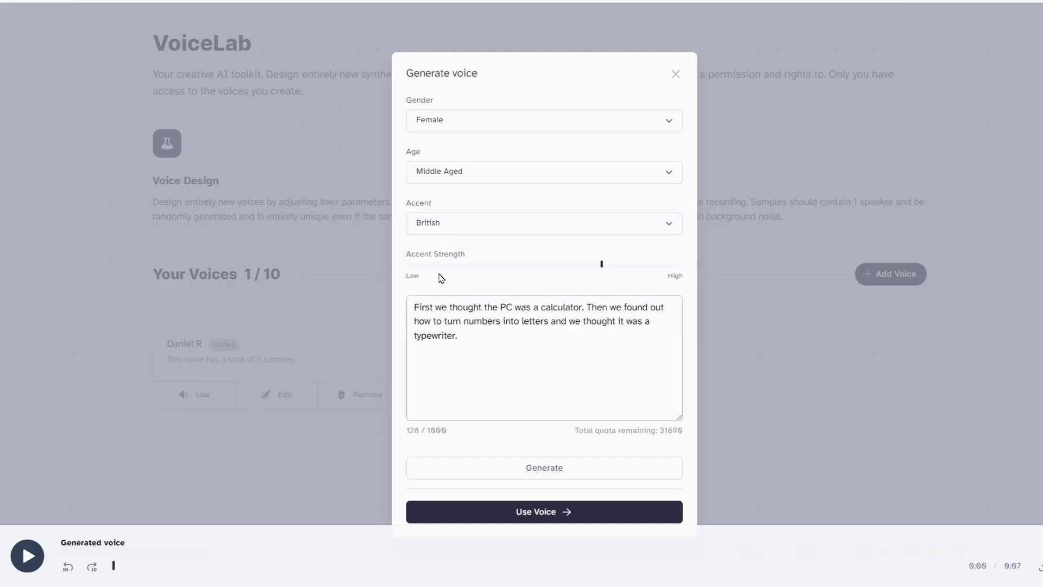
click(549, 465)
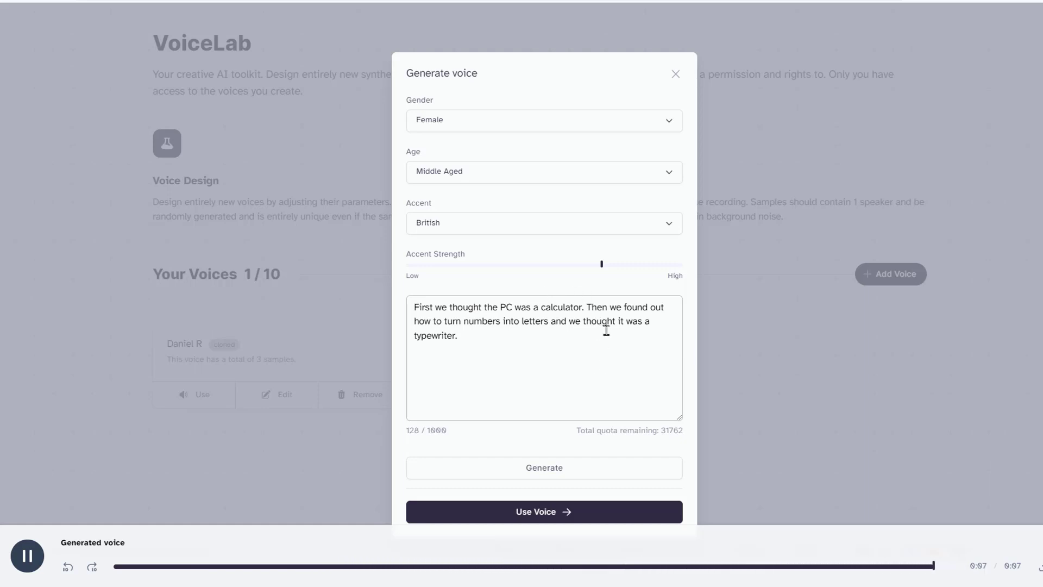
Use the generated voice, name it "Middle aged british" and create it with its age, gender and accent labels
click(550, 516)
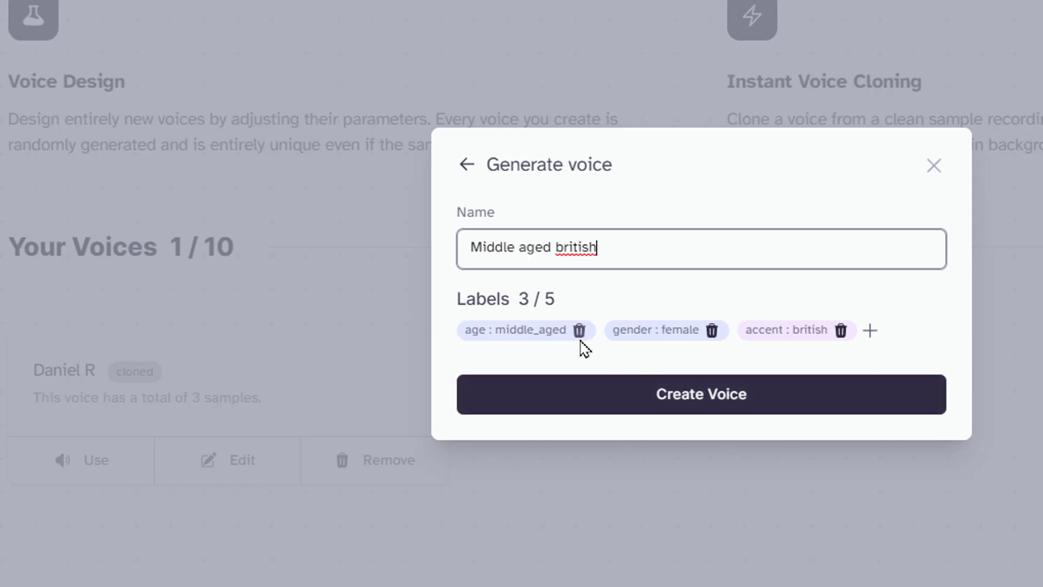
click(809, 411)
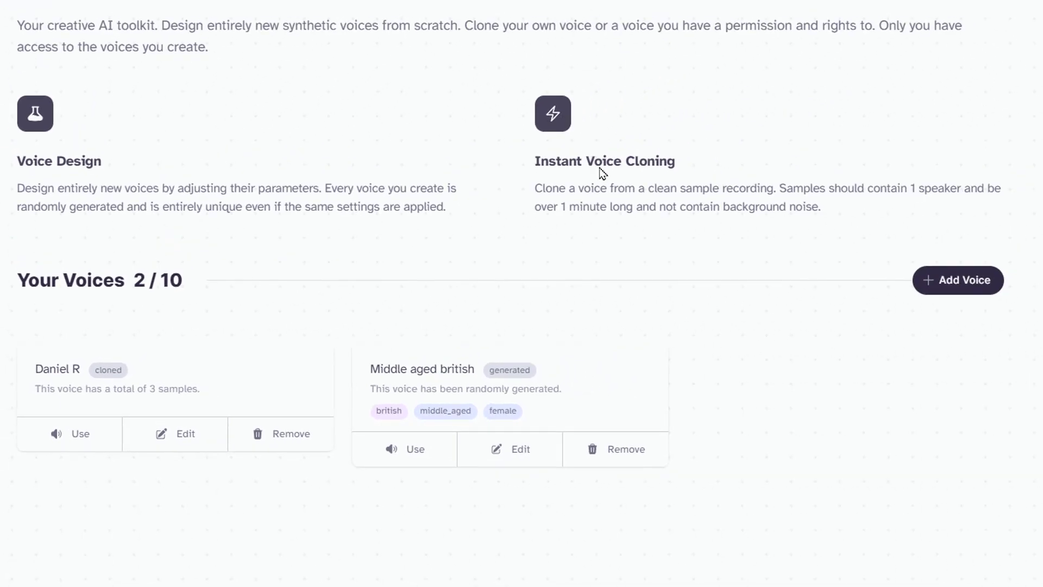
Review the existing cloned voice's uploaded samples, labels, description and consent statement, and close its edit form without saving
click(936, 280)
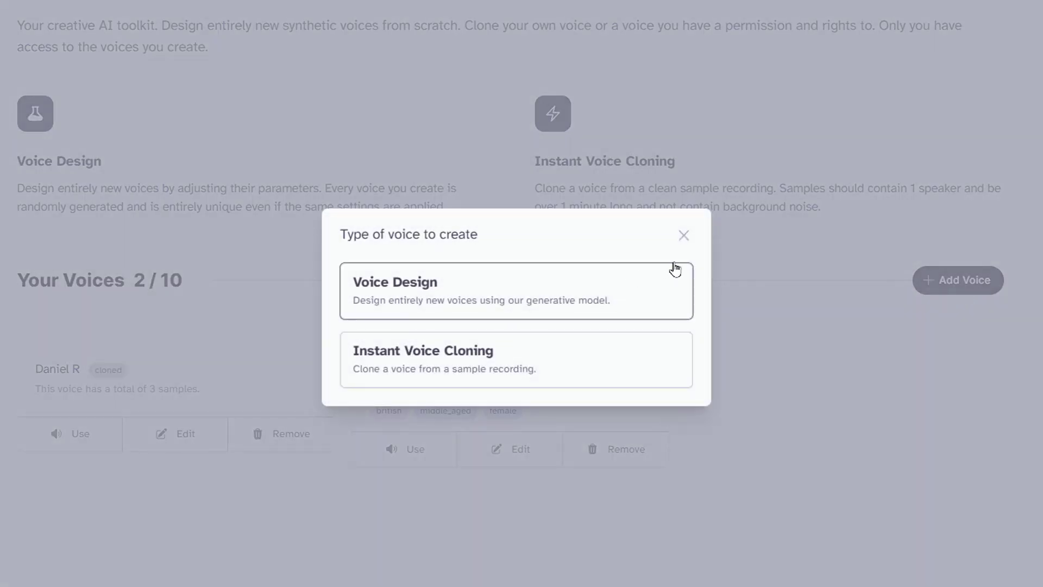
click(683, 235)
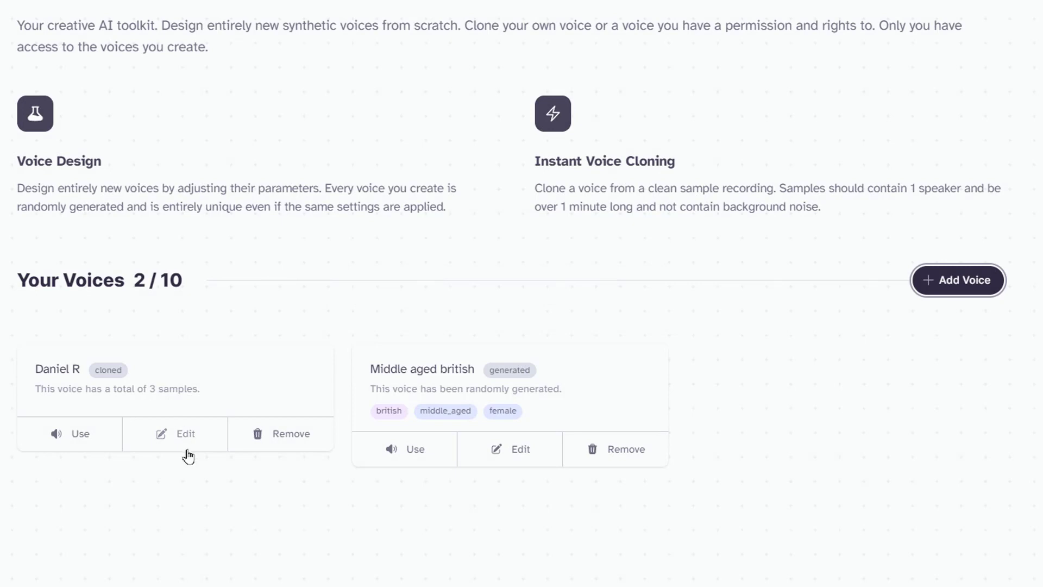
click(186, 447)
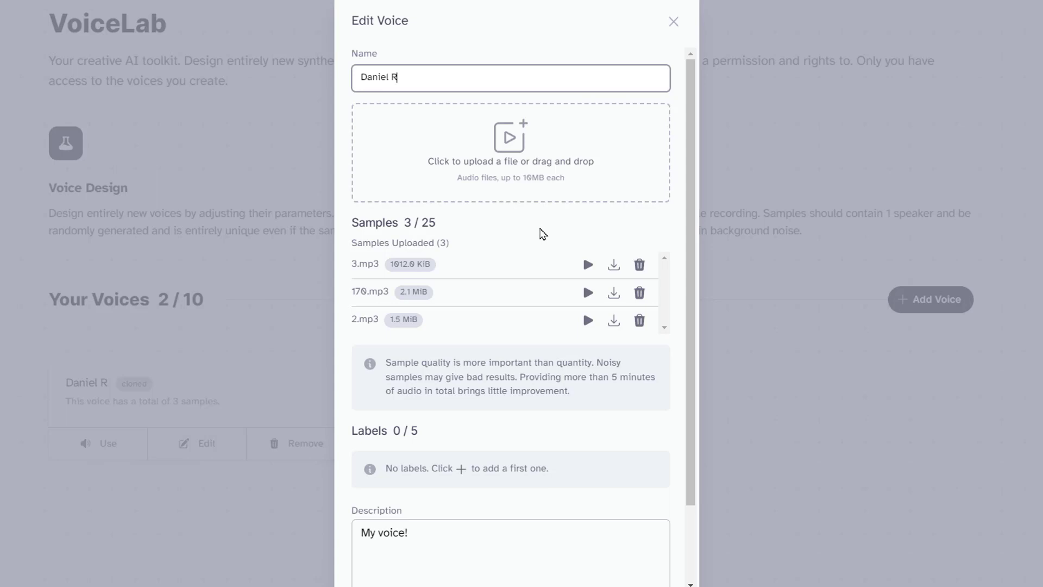
click(597, 305)
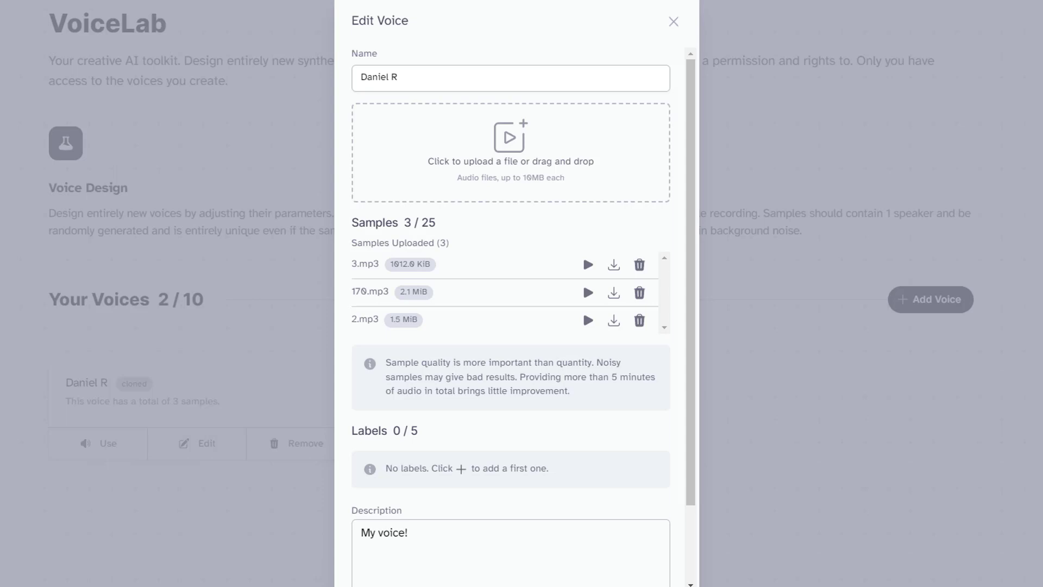
scroll(1, 533, down, 2)
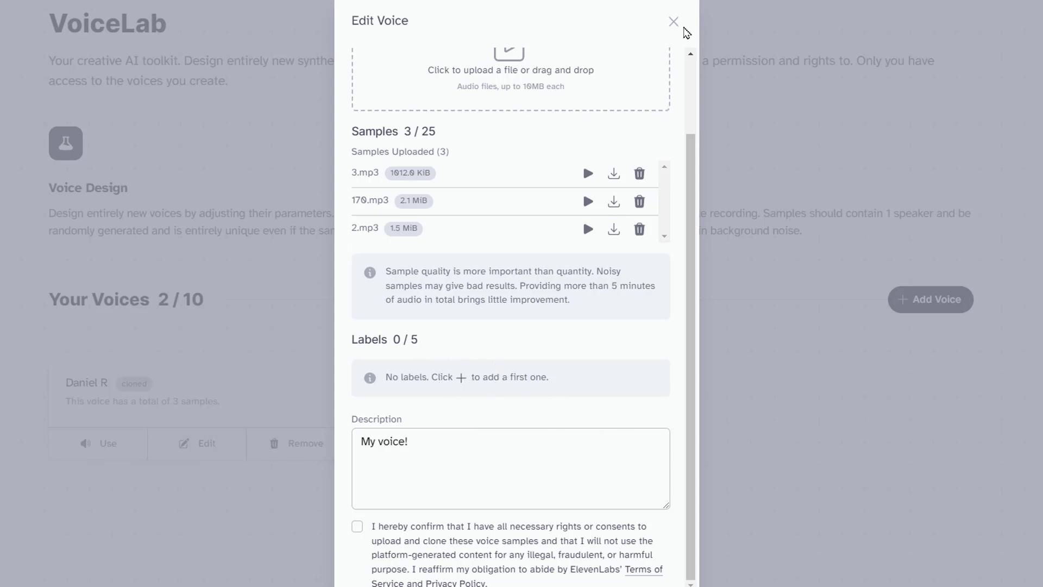
click(673, 22)
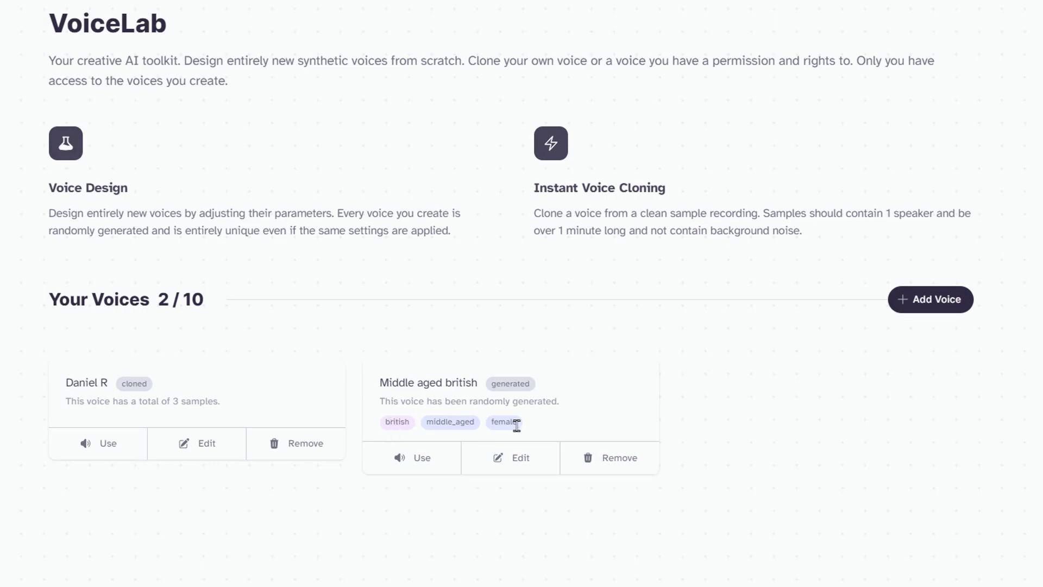
Review the name and labels of the "Middle aged british" voice, cancel editing, and open the History of generated samples
click(505, 459)
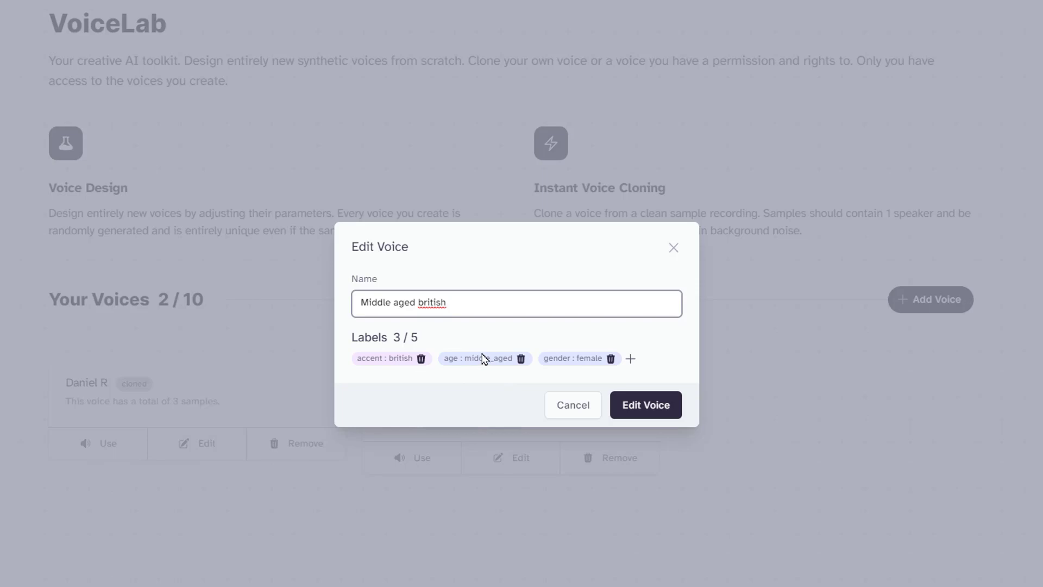
click(551, 404)
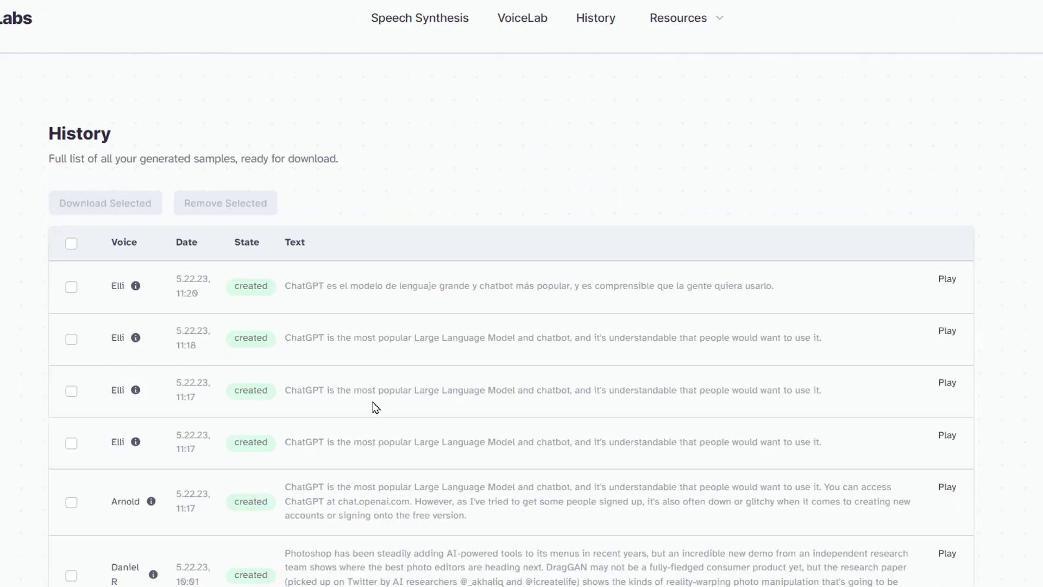
scroll(400, 408, down, 1)
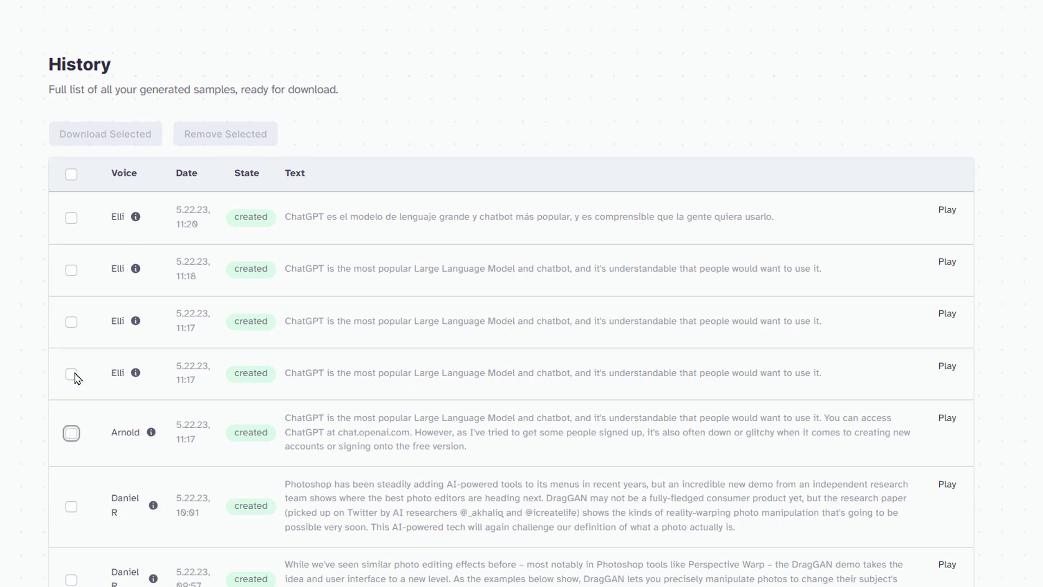
Delete the four Elli samples and the Arnold sample from the History list
click(72, 373)
click(71, 433)
click(71, 321)
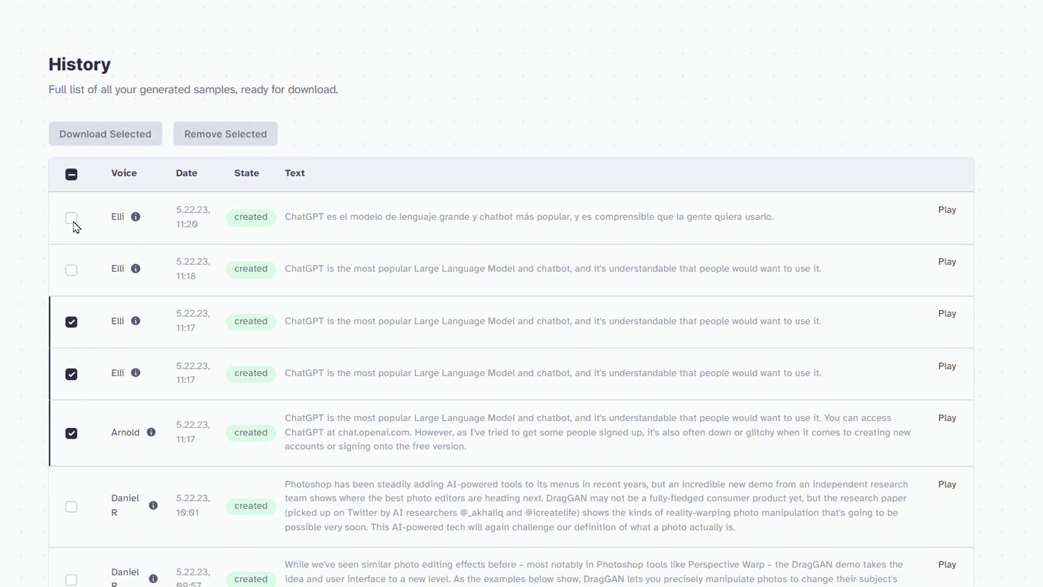
click(71, 217)
click(72, 270)
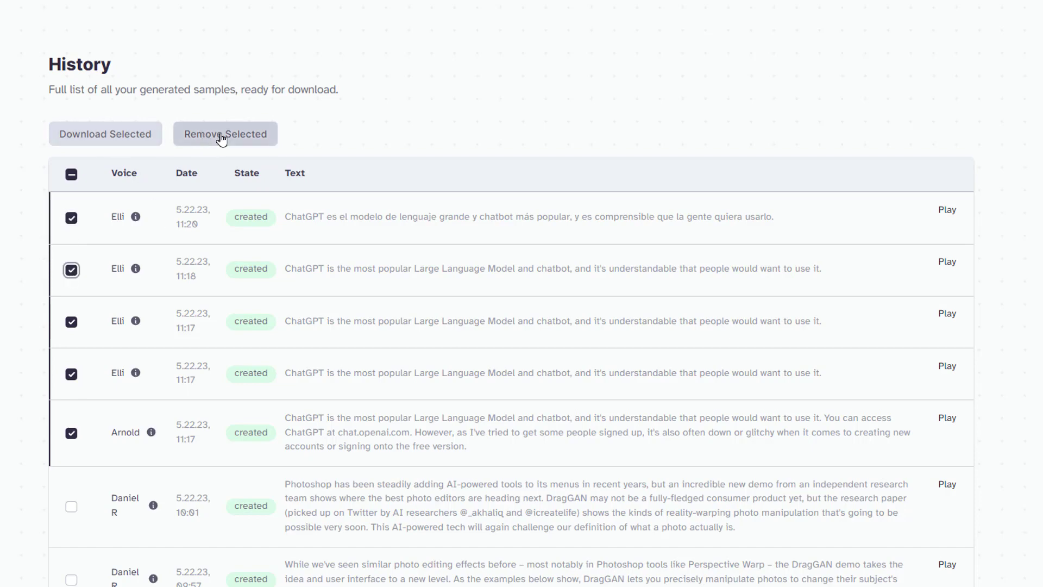
click(243, 142)
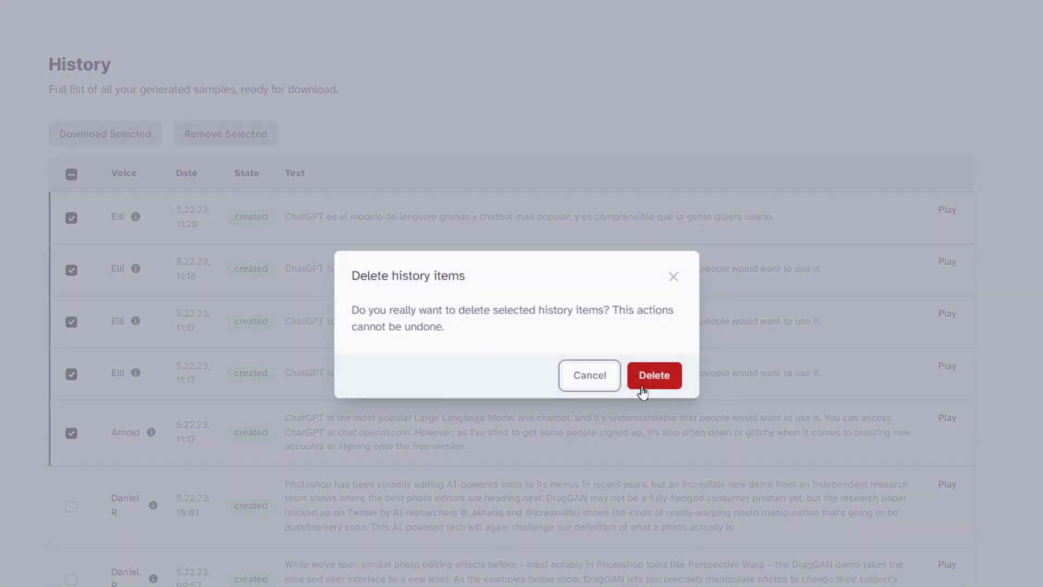
click(641, 386)
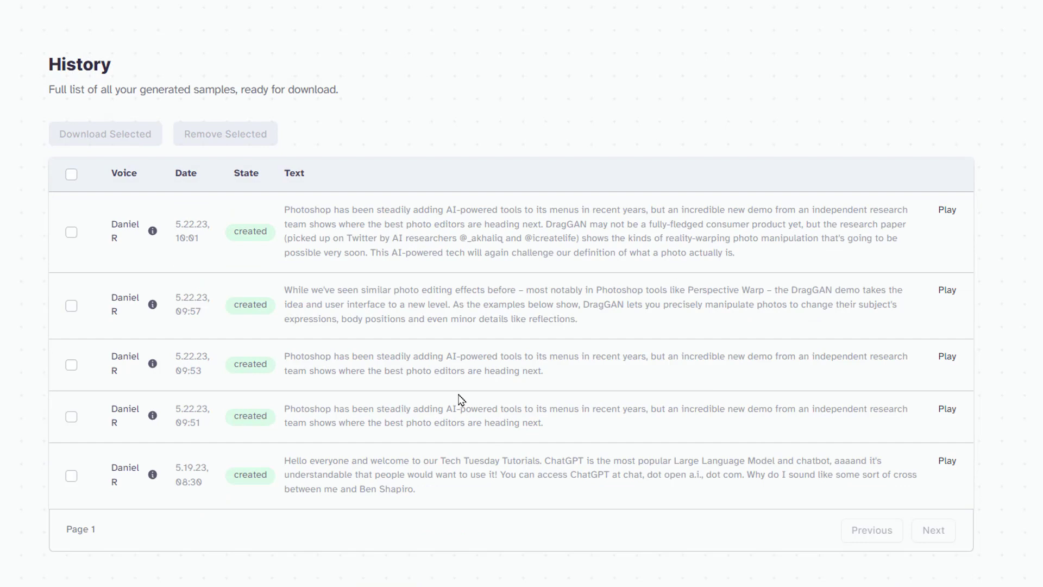
Examine the text of the oldest sample in History, and play the sample created 5.22.23 at 09:53
triple_click(297, 458)
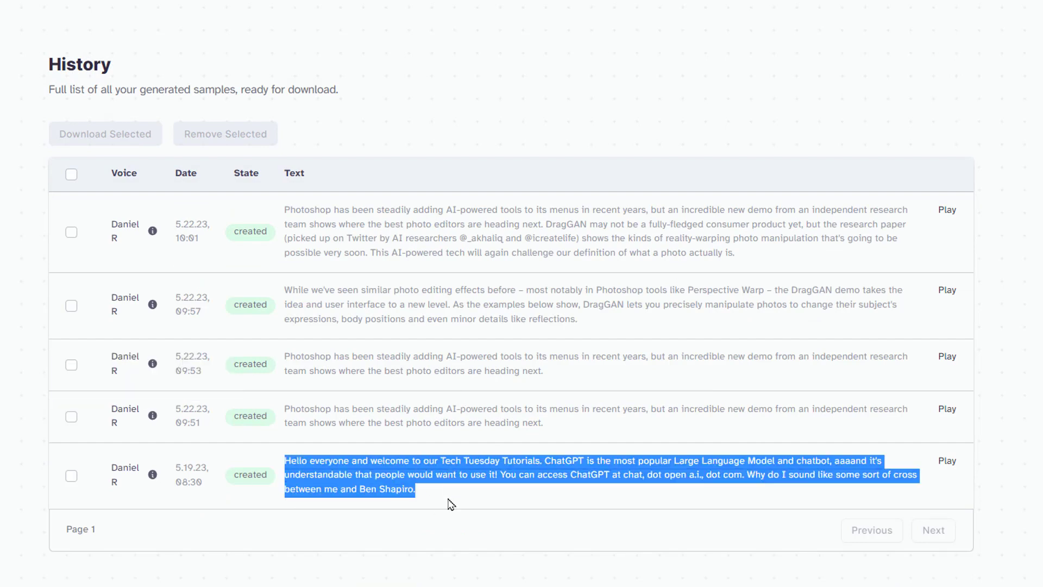
click(384, 470)
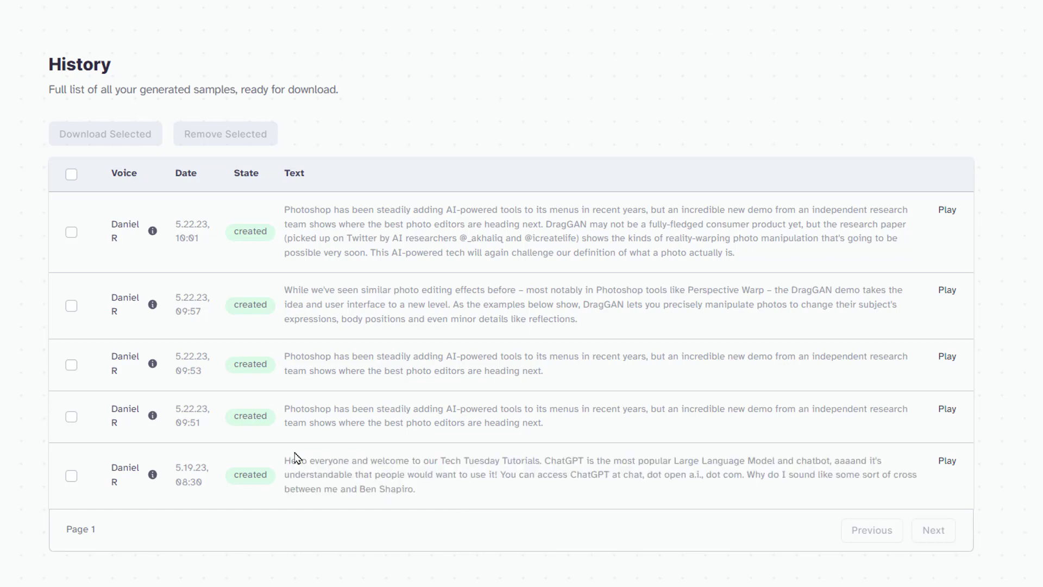
drag(286, 462, 442, 499)
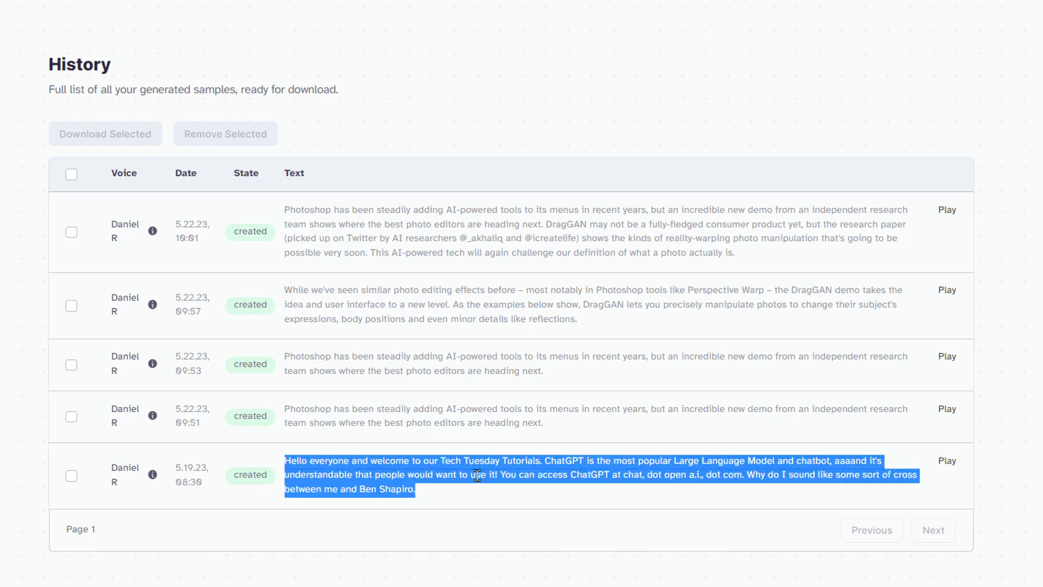
click(502, 488)
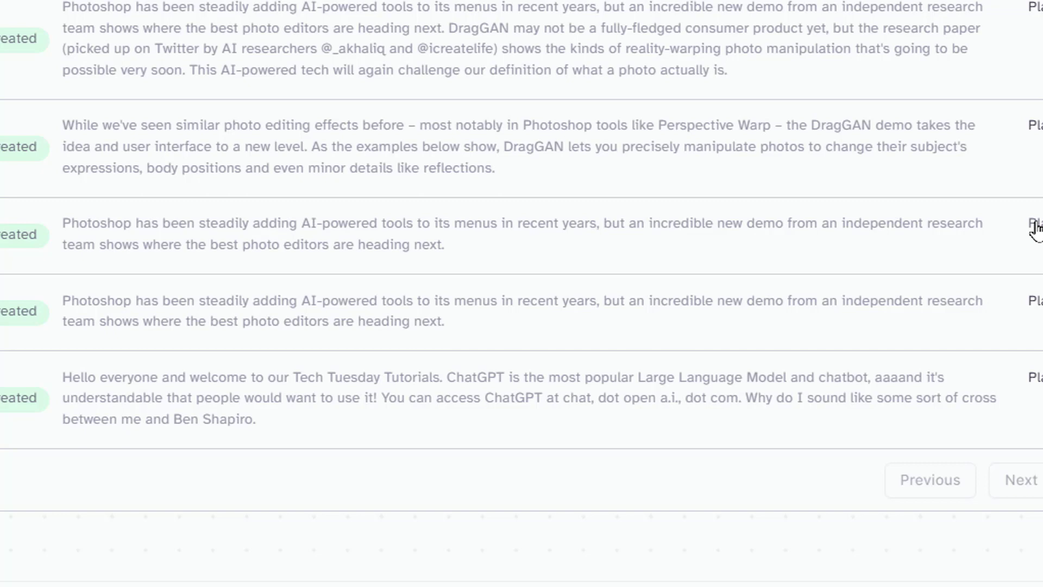
click(1035, 228)
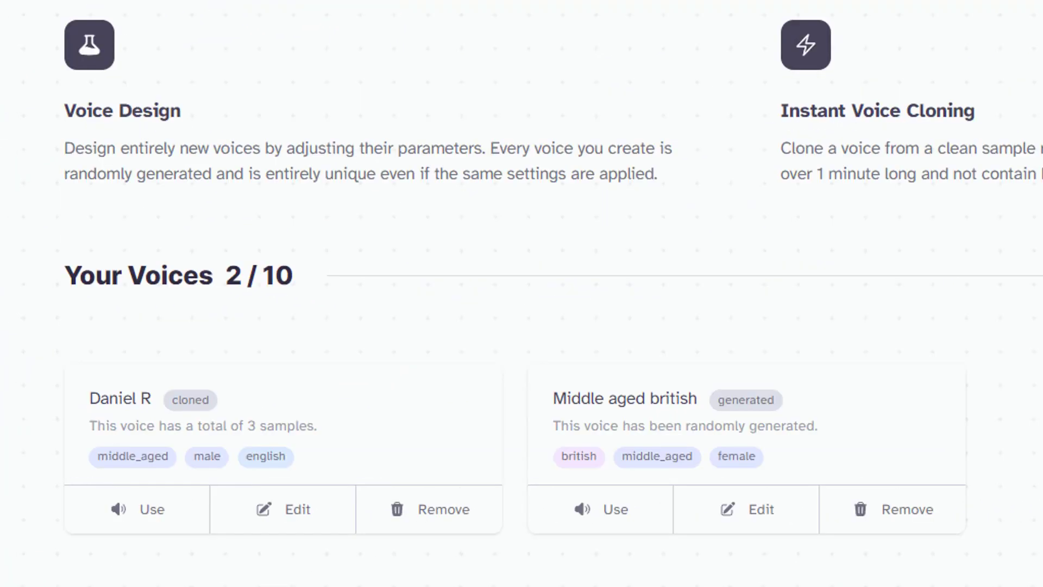
Open the cloned voice for editing and add the audio samples 4.ogg and 5.ogg from the Downloads subfolder
scroll(263, 505, down, 2)
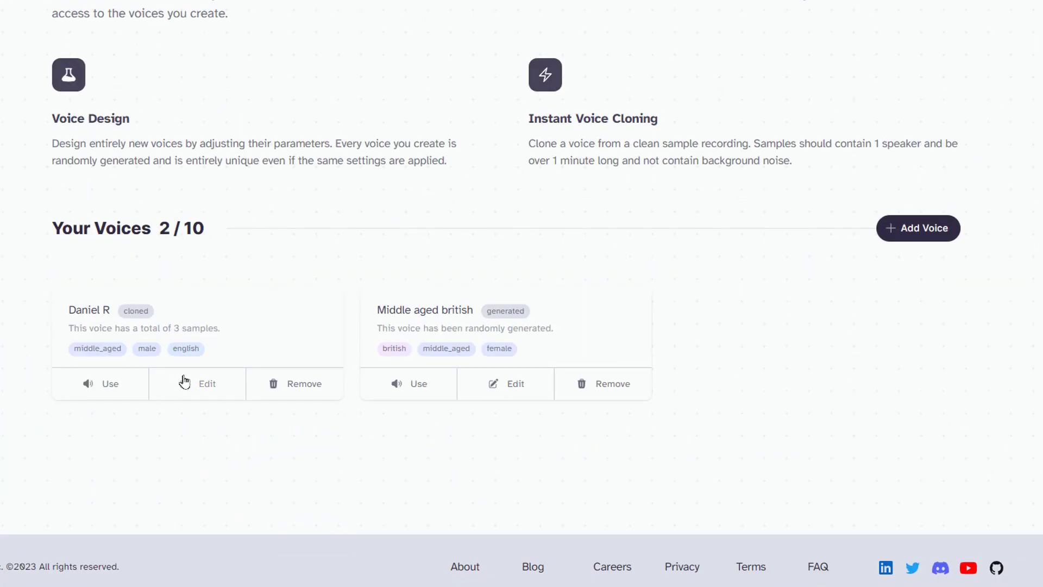
click(185, 382)
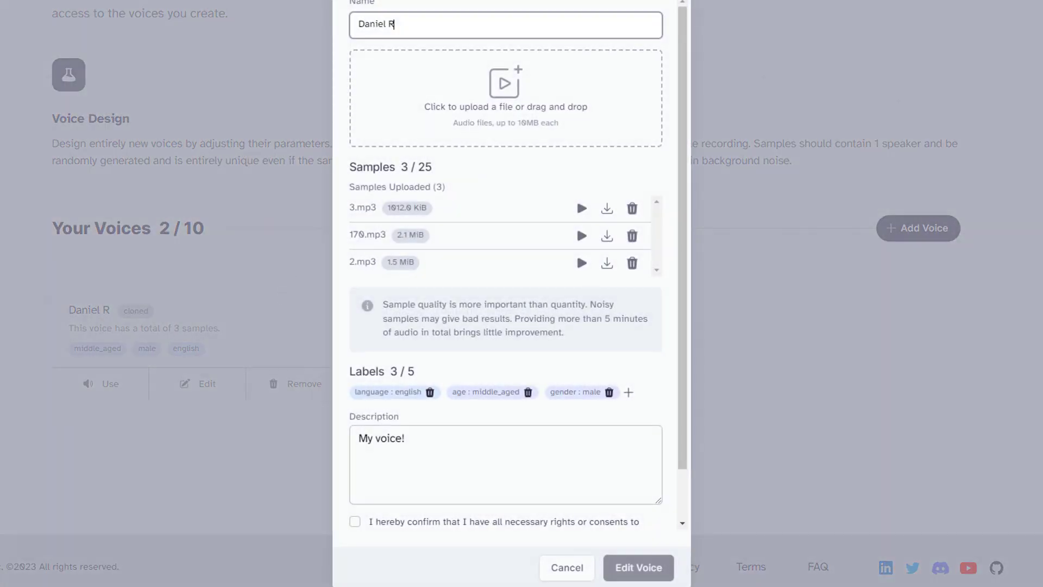
key(alt+Tab)
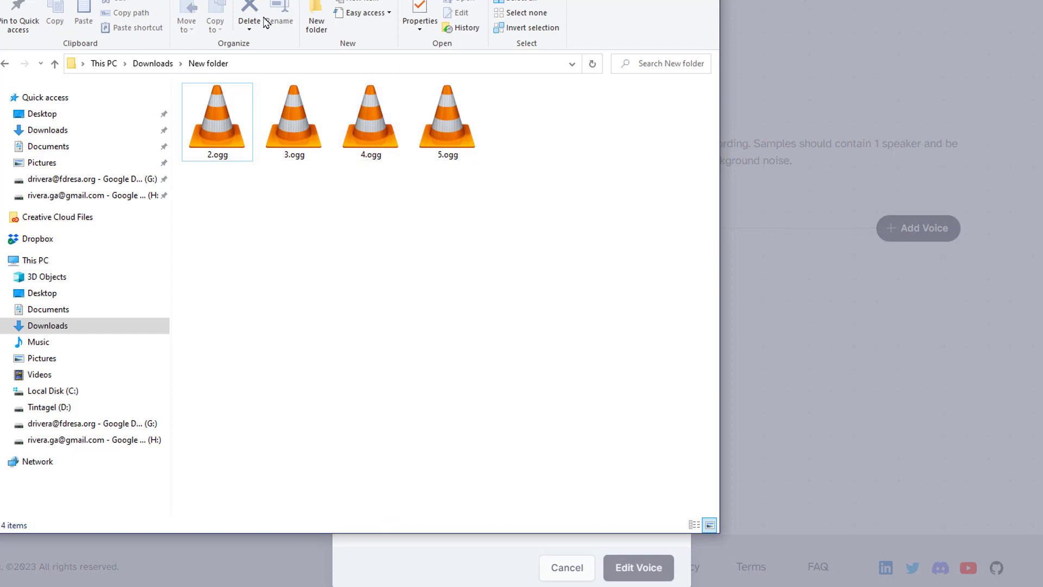
drag(282, 0, 0, 0)
click(227, 201)
key(alt+Tab)
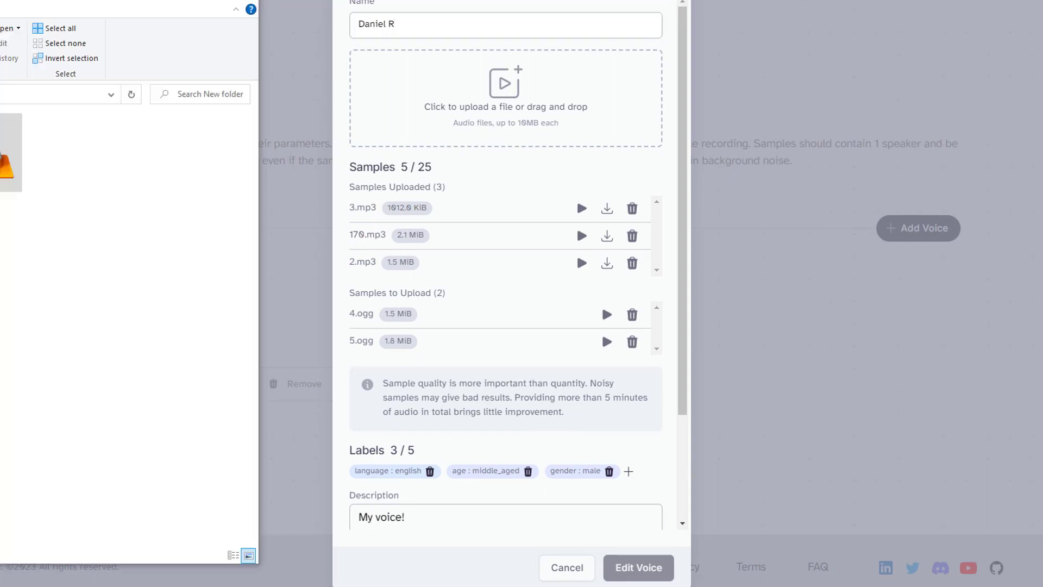
key(alt+Tab)
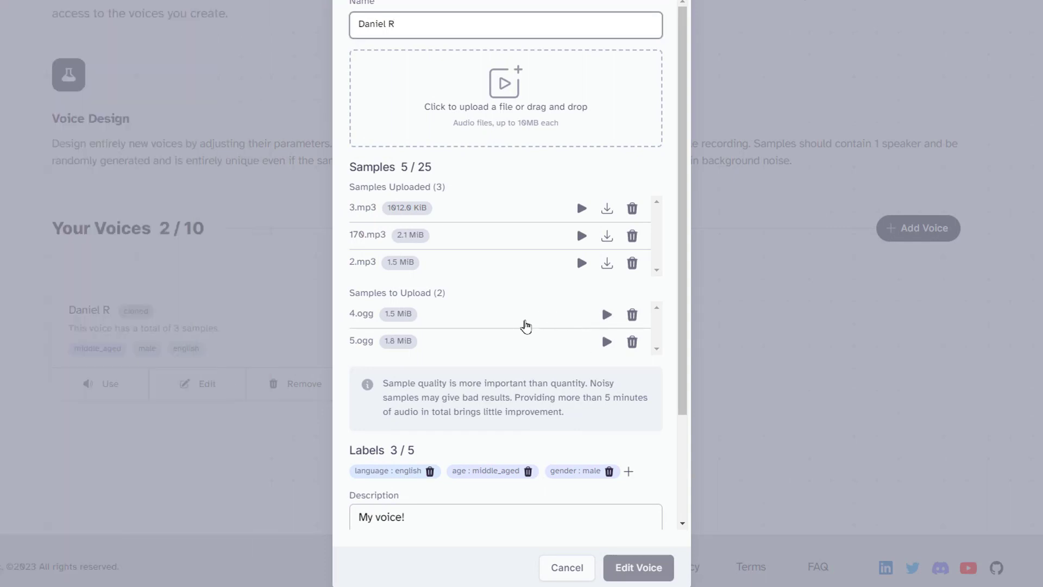
Confirm the rights and consent statement for the cloned voice and save the voice edit
scroll(526, 324, down, 3)
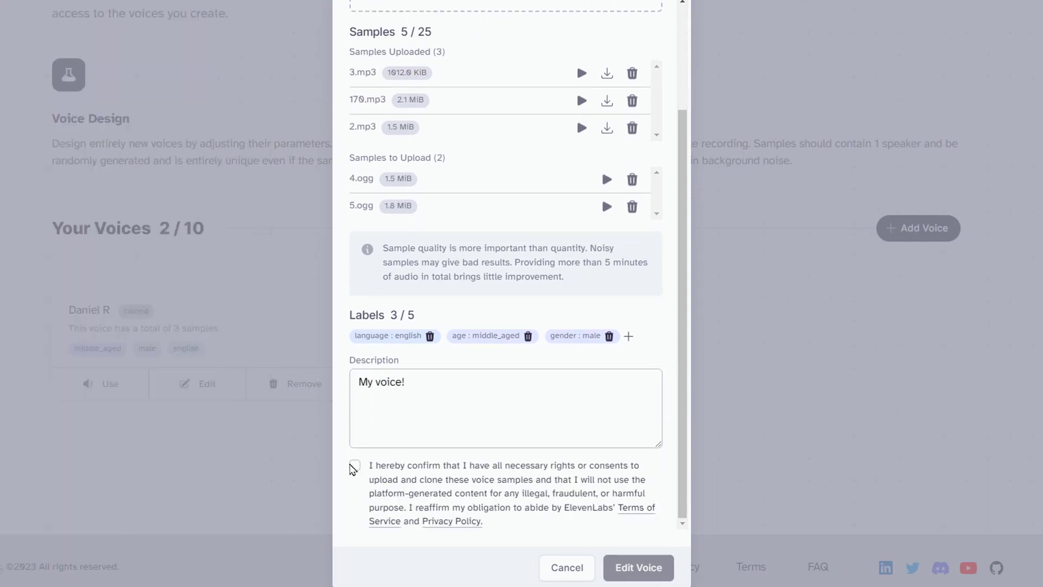
click(354, 465)
click(660, 570)
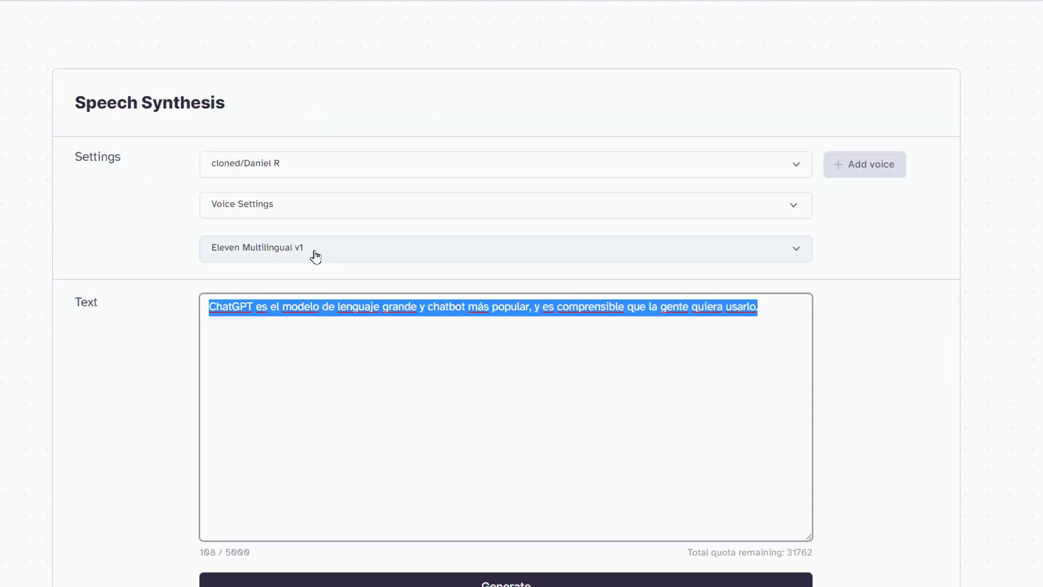
Choose the Eleven Monolingual v1 model with the cloned voice in Speech Synthesis, and reset the voice settings to default
click(314, 252)
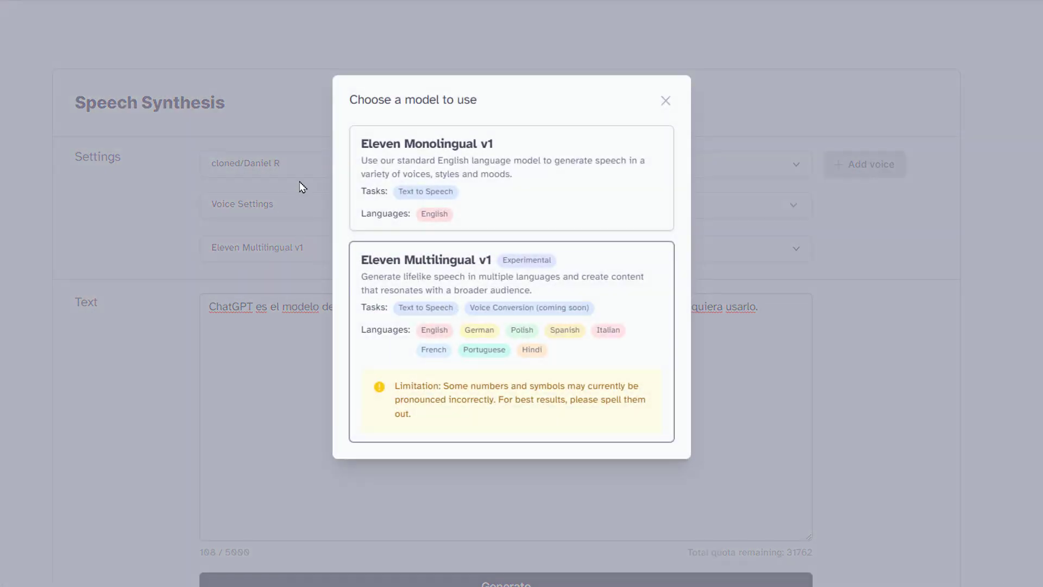
click(518, 183)
click(275, 163)
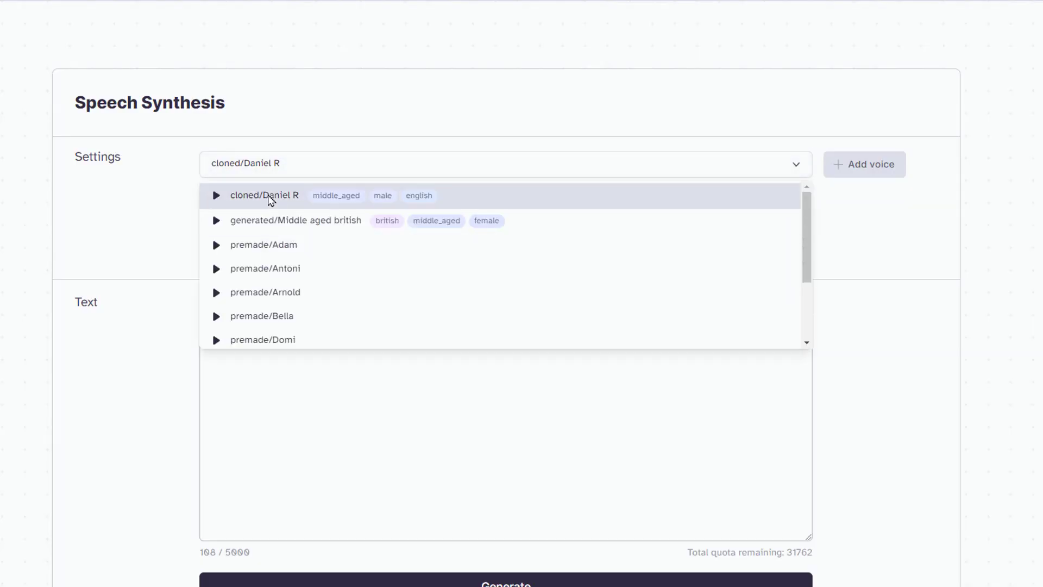
click(270, 197)
click(286, 213)
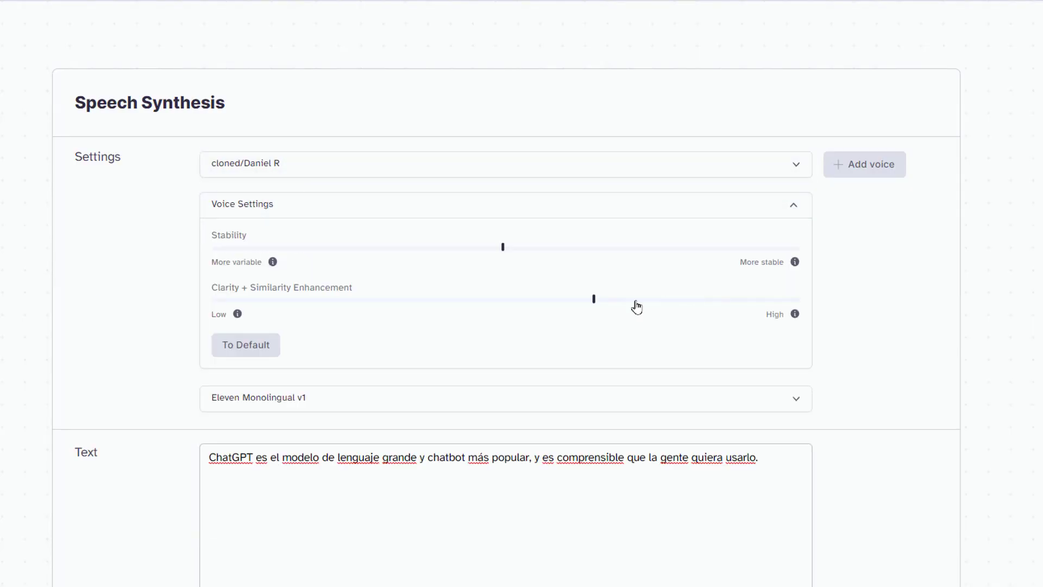
click(264, 351)
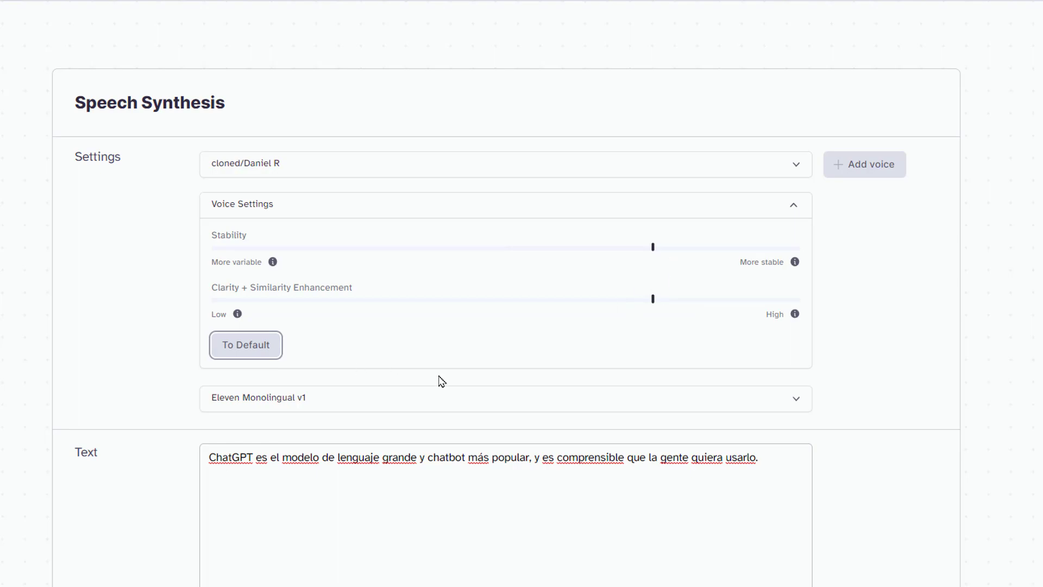
click(328, 402)
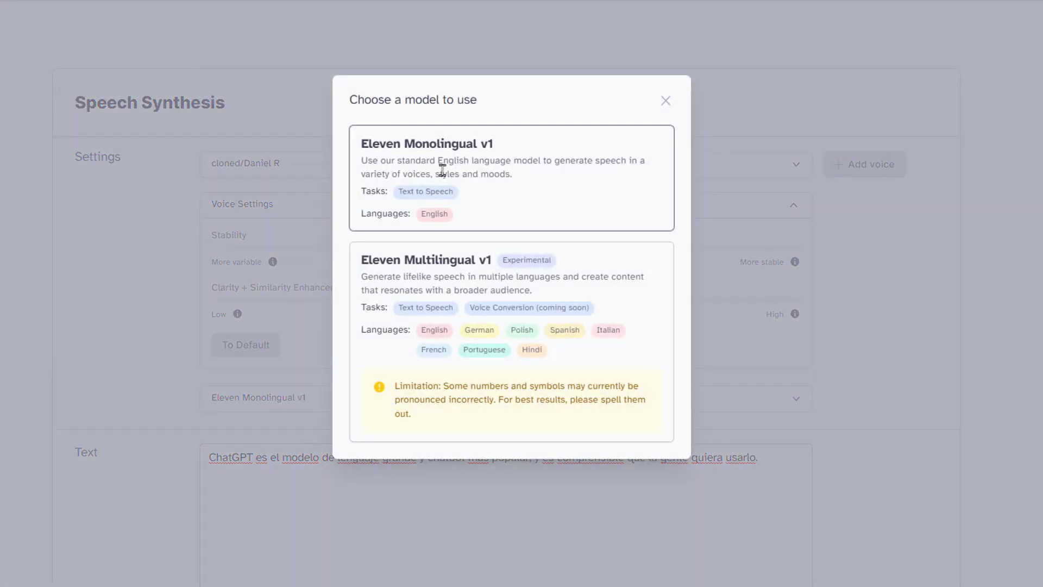
click(49, 307)
Replace the Spanish text with the sentence about Photoshop adding AI-powered tools and generate the speech
scroll(645, 333, down, 4)
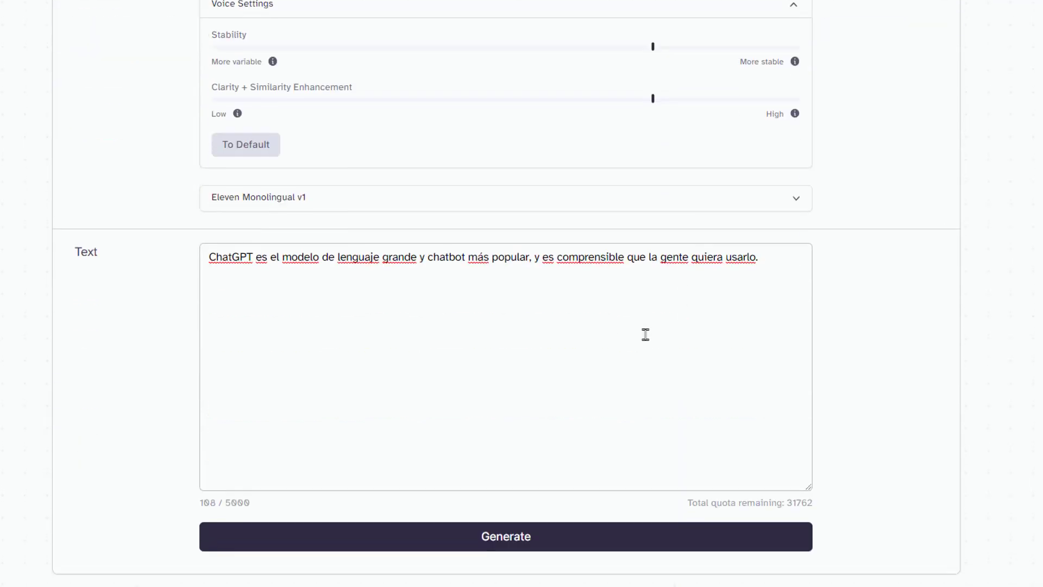
click(645, 333)
key(ctrl+a)
text(Photoshop has been steadily adding AI-powered tools to its menus in recent years, but an incredible new demo from an independent research team shows where the best photo editors are heading next.)
click(429, 531)
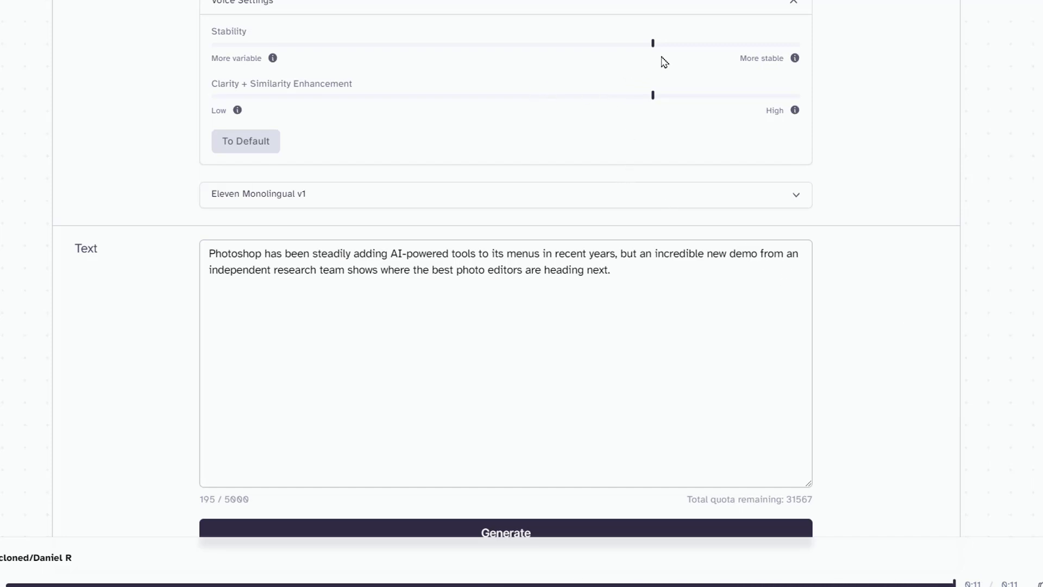
Lower Stability to 25%, raise Clarity + Similarity Enhancement close to High, and generate the Photoshop text again
drag(653, 43, 360, 46)
mouse_move(273, 66)
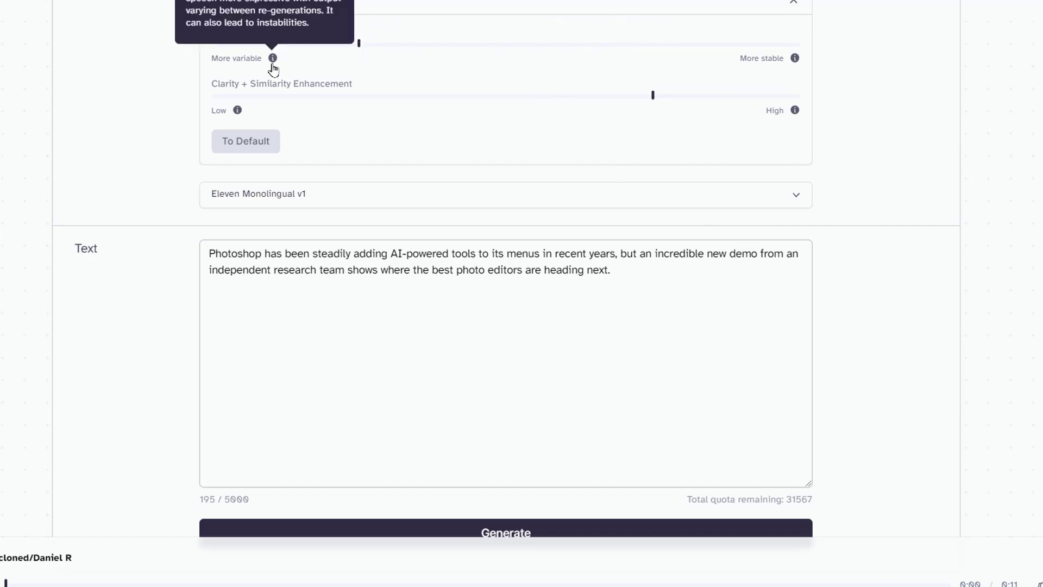
mouse_move(793, 117)
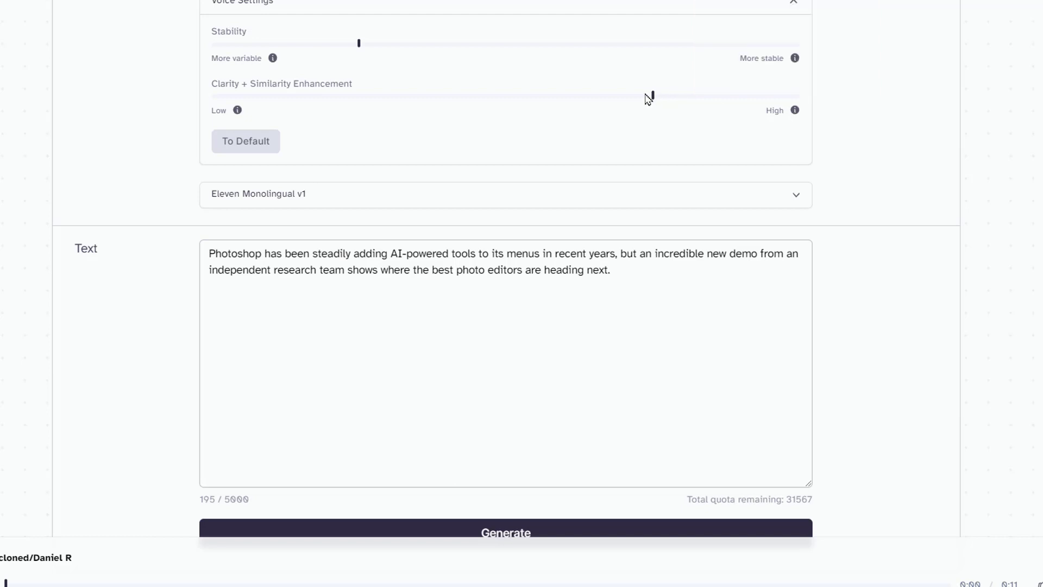
drag(654, 96, 744, 97)
mouse_move(359, 47)
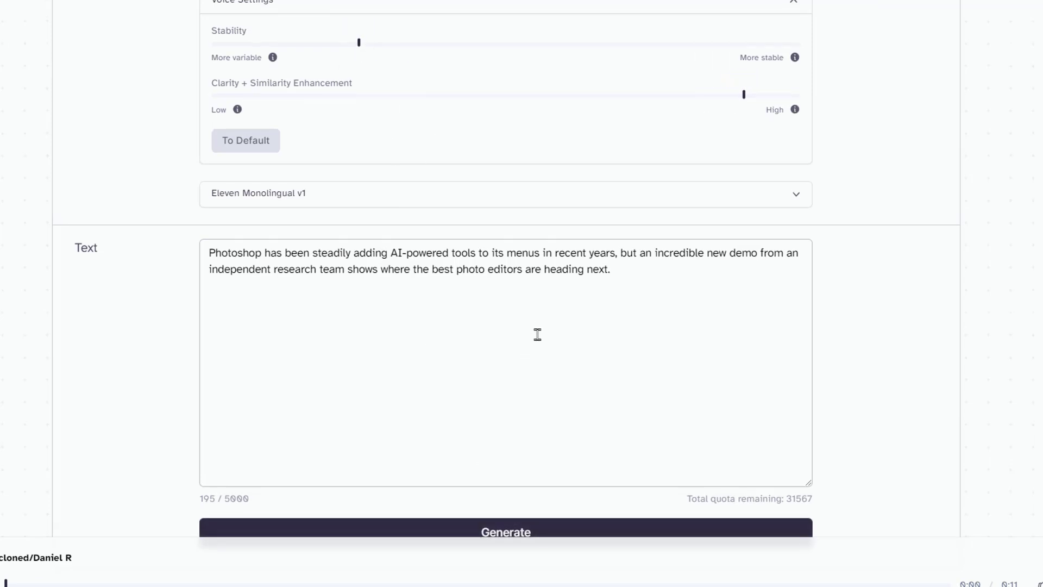
scroll(527, 375, down, 3)
click(537, 405)
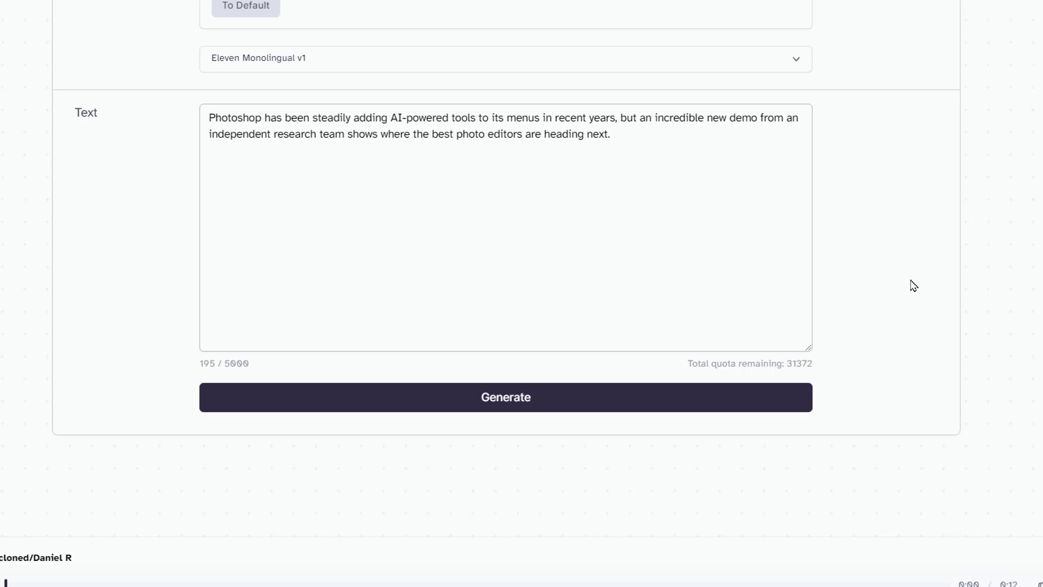
Raise the cloned voice's Stability slightly above 25%
scroll(380, 130, up, 3)
mouse_move(358, 49)
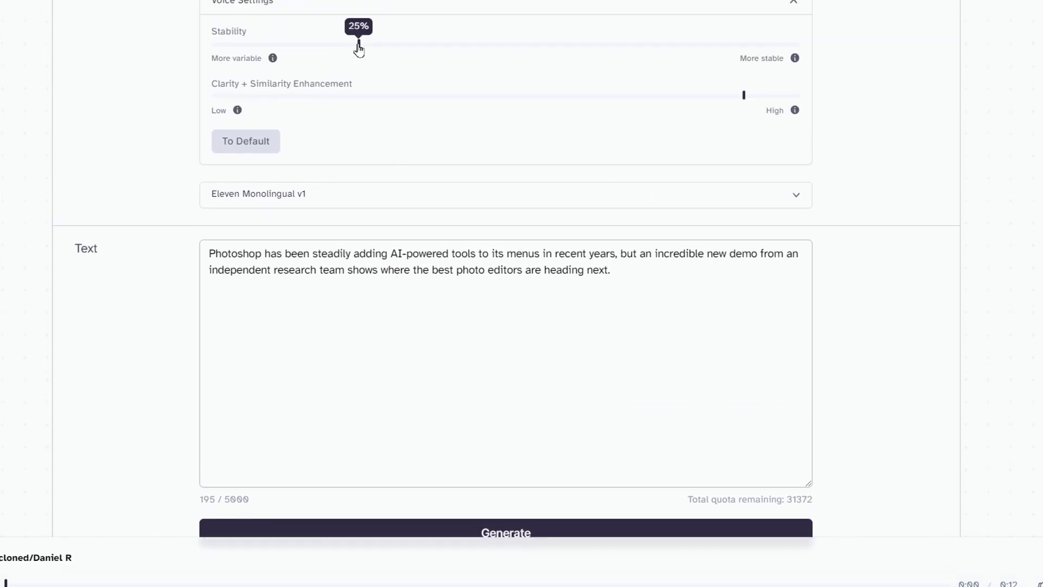
drag(358, 48, 408, 49)
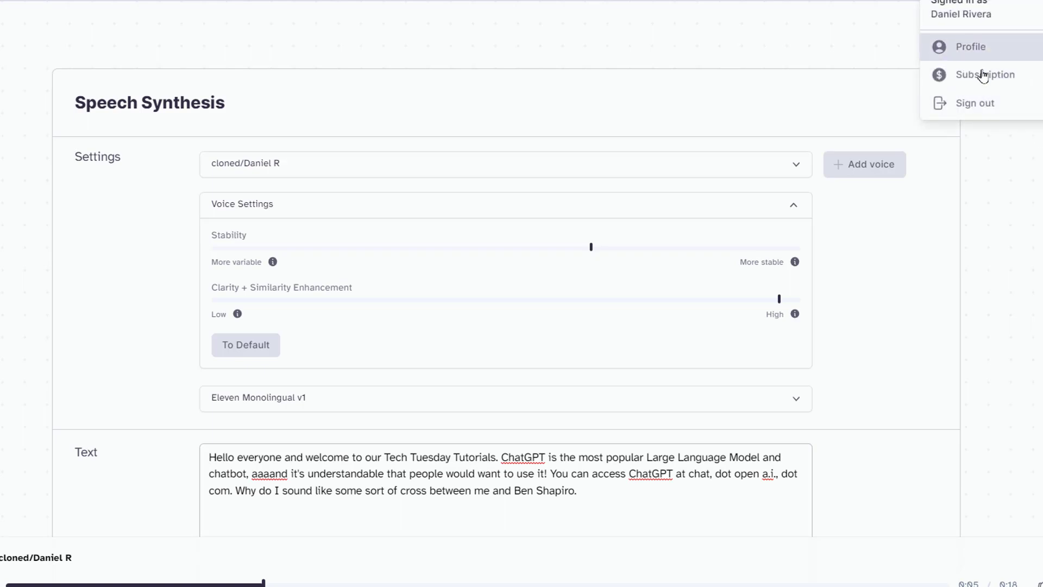
Open the account's Subscription page and examine the prices and included features of the Free, Starter and Creator plans
click(980, 72)
scroll(342, 233, down, 5)
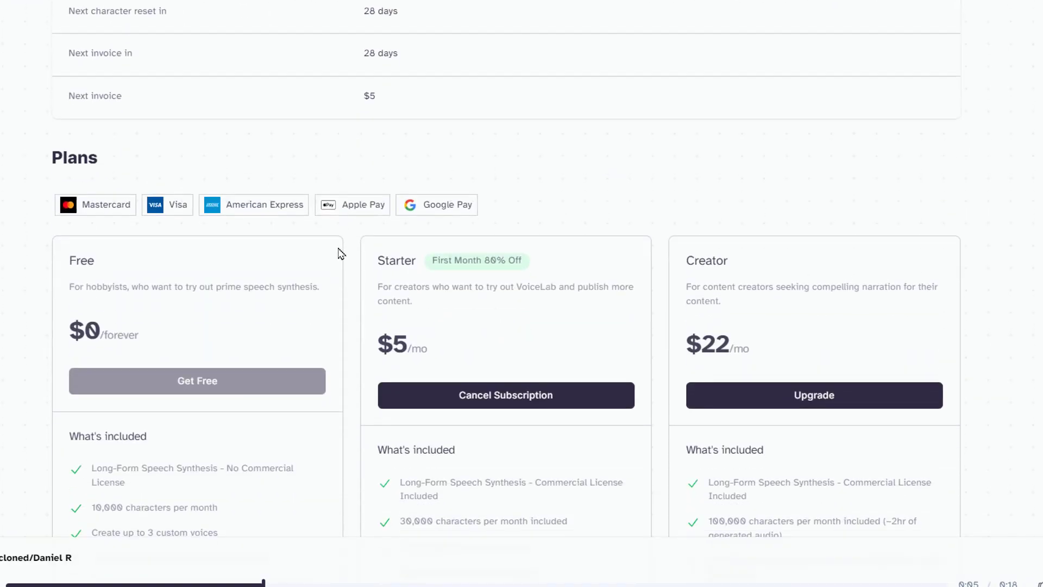
scroll(131, 407, down, 2)
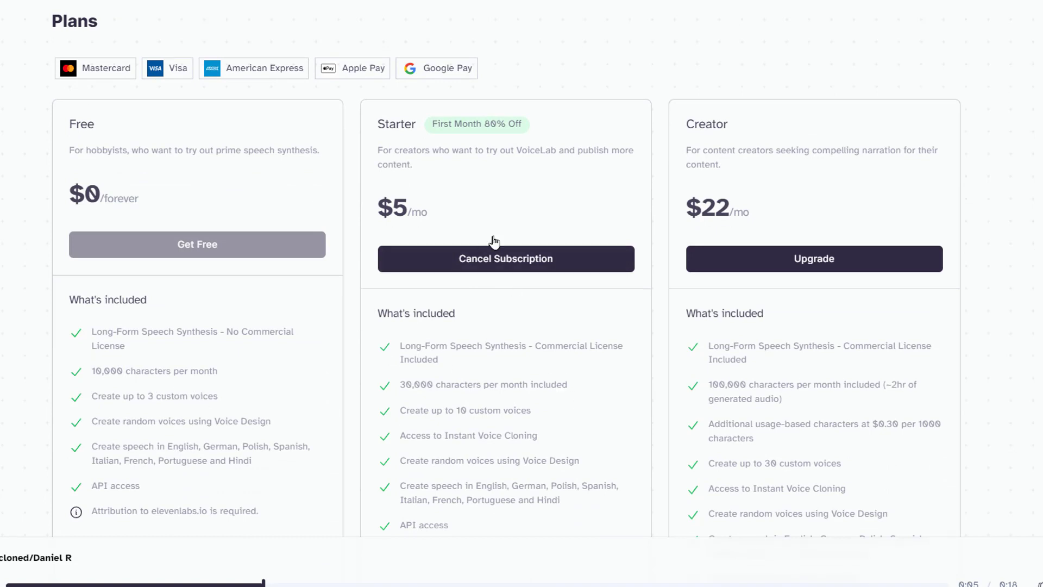
drag(462, 124, 587, 139)
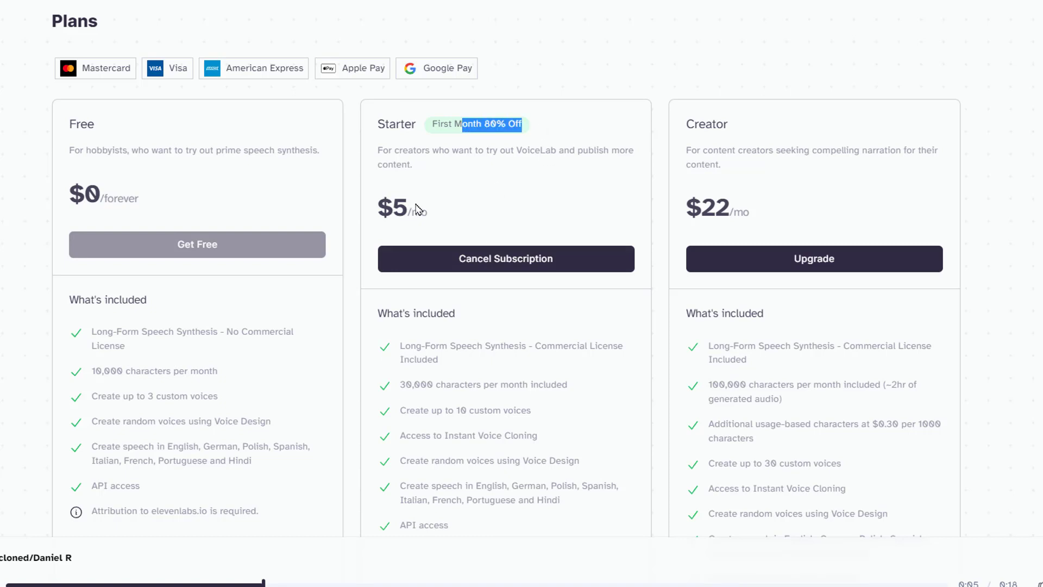
drag(409, 207, 486, 204)
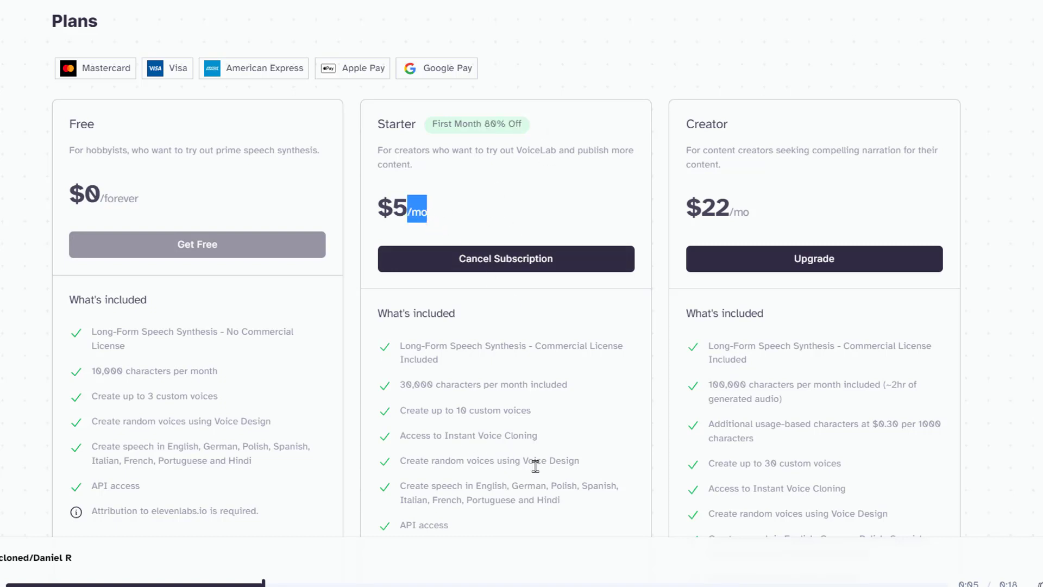
drag(581, 463, 496, 463)
click(534, 435)
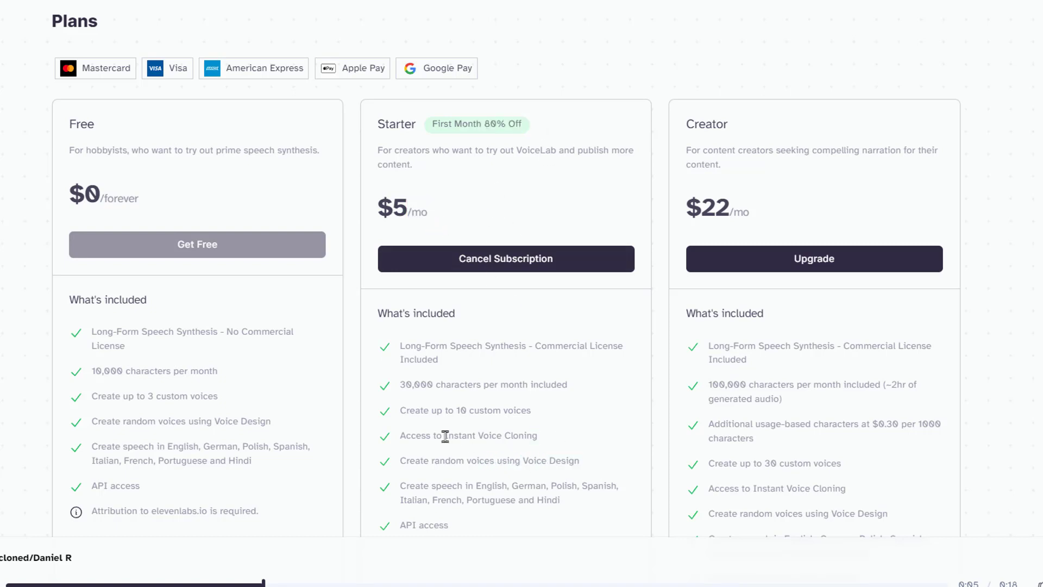
drag(443, 434, 580, 455)
click(490, 468)
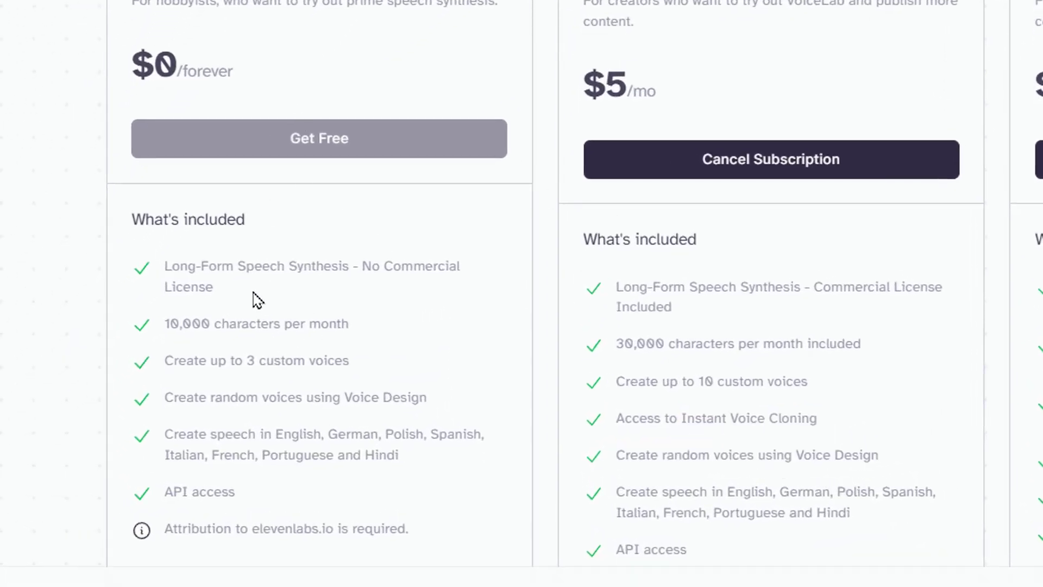
drag(230, 360, 391, 367)
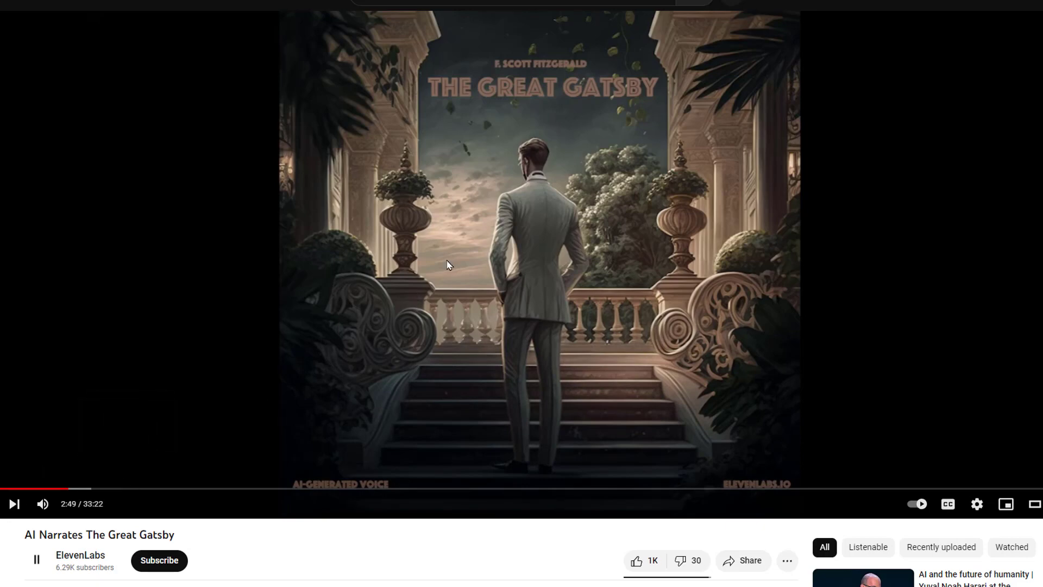
Switch to YouTube and review the description and comments of the video "AI Narrates The Great Gatsby"
scroll(352, 517, down, 7)
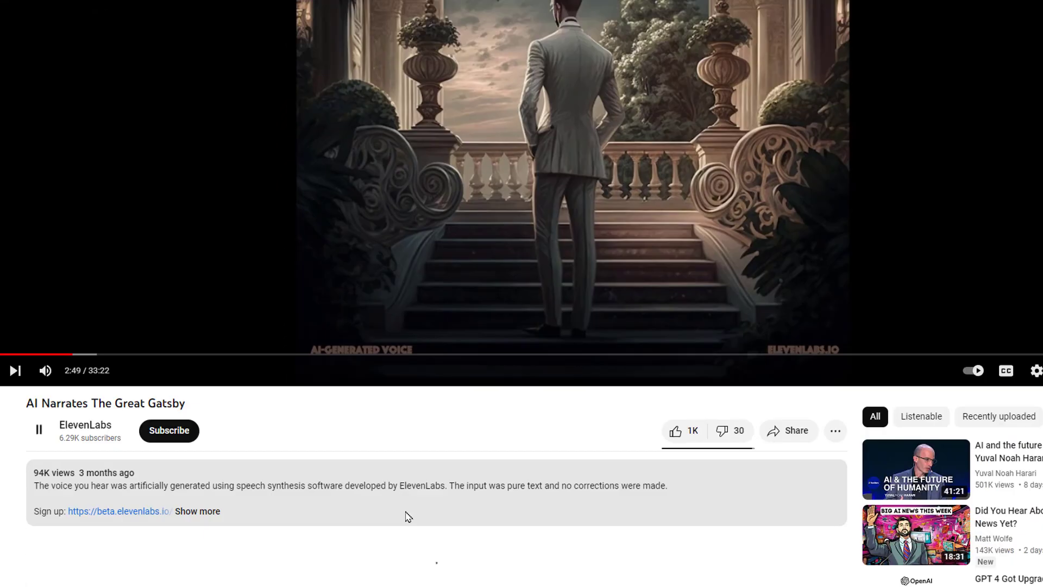
scroll(373, 384, down, 4)
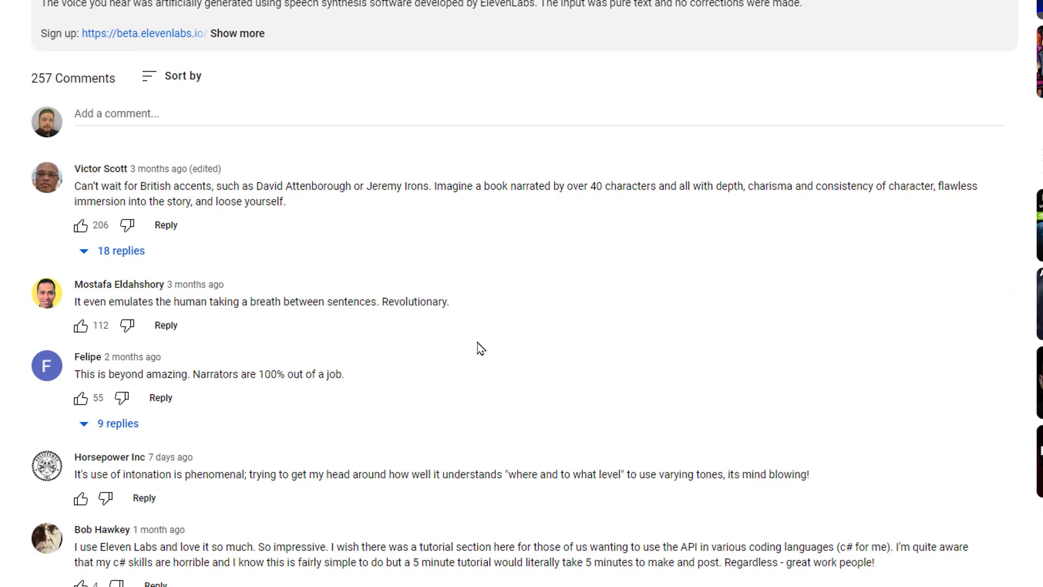
scroll(818, 342, up, 10)
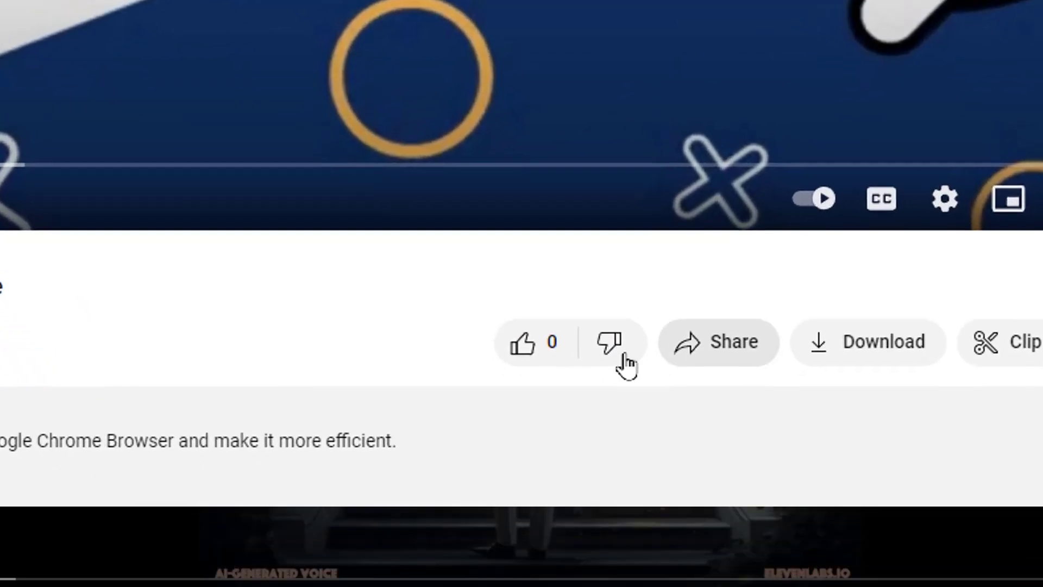
Like the "Tech Tuesday #166: Customizing Chrome" video and subscribe to the Tech Tuesdays channel with all notifications enabled
click(522, 343)
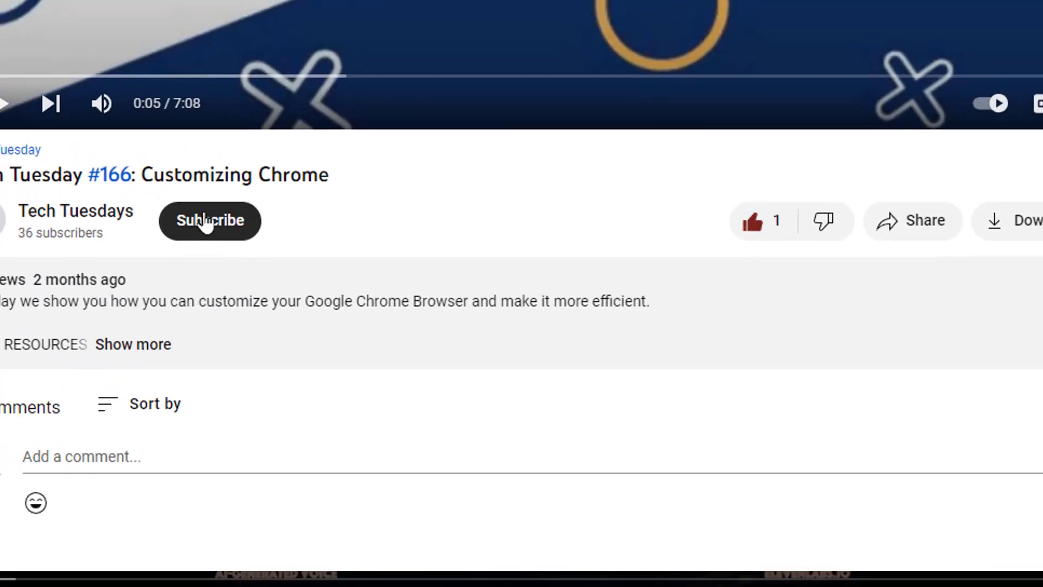
click(205, 223)
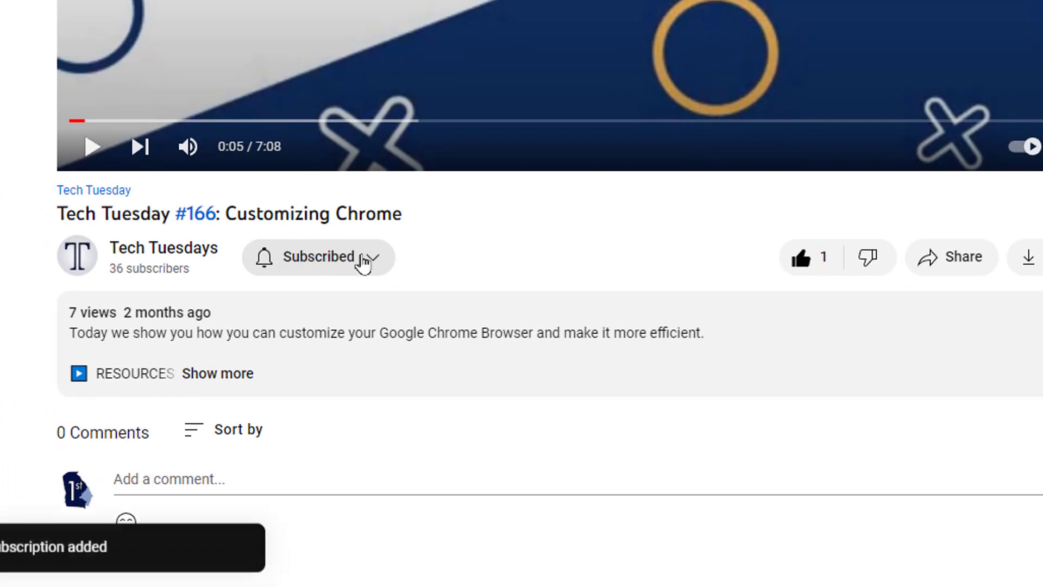
click(290, 227)
click(332, 309)
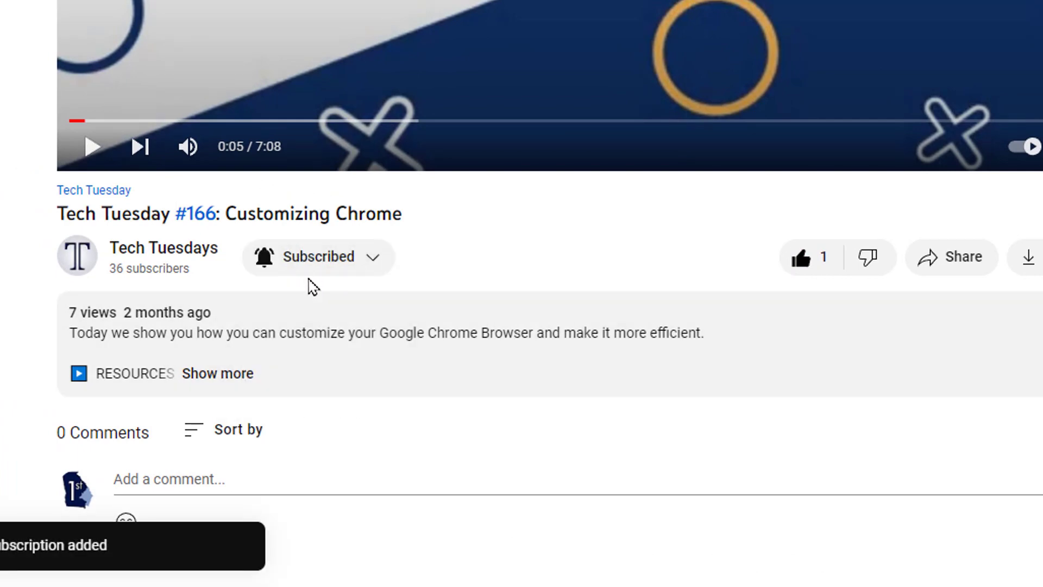
Write the comment "Need more spreadsheet videos!" under the Customizing Chrome video
scroll(749, 304, down, 3)
scroll(748, 304, down, 2)
click(243, 171)
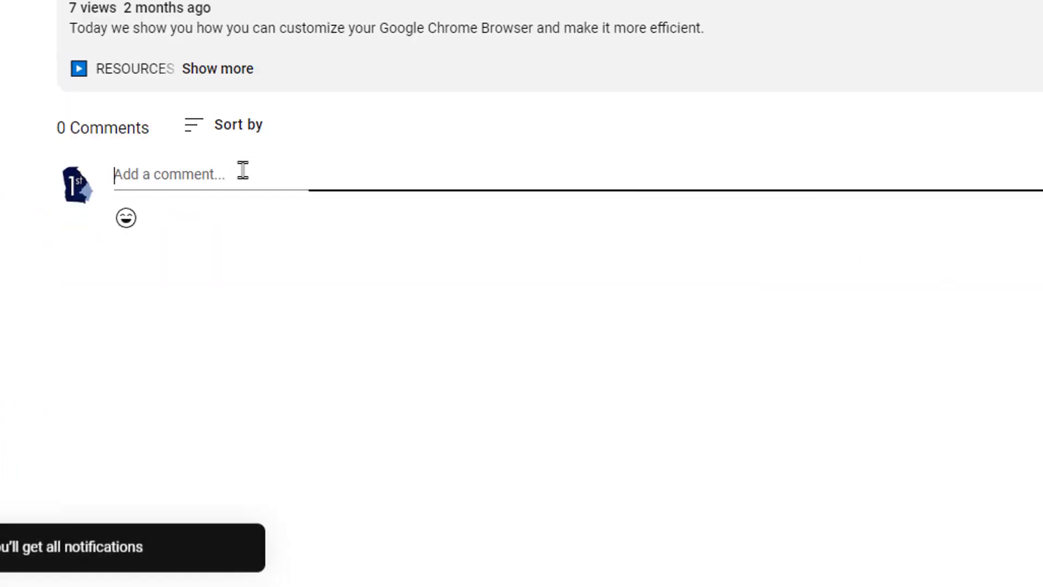
text(Need more spreadsheet videos!)
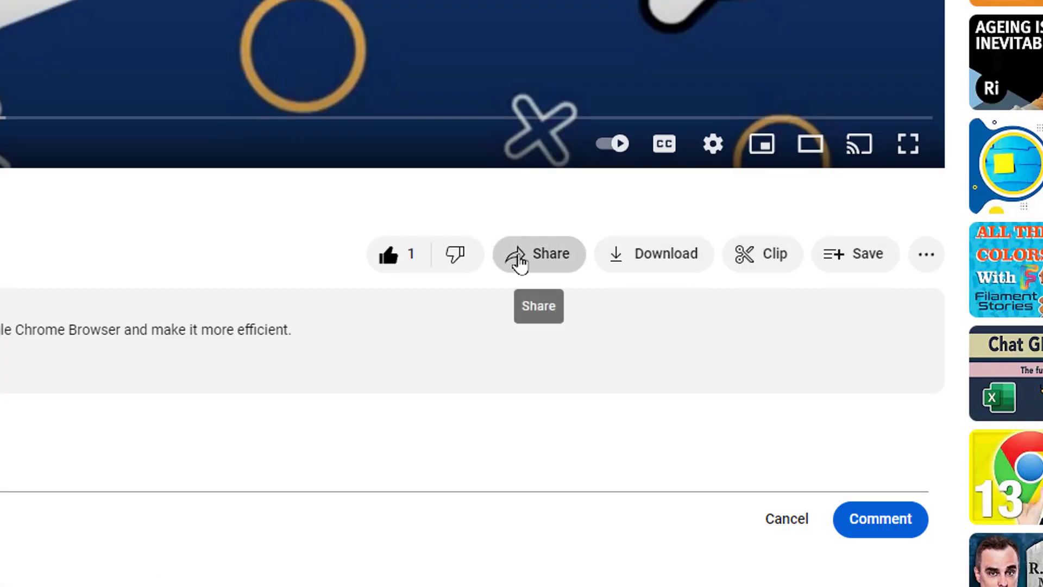
Open the sharing options of the Customizing Chrome video and copy its link
click(519, 262)
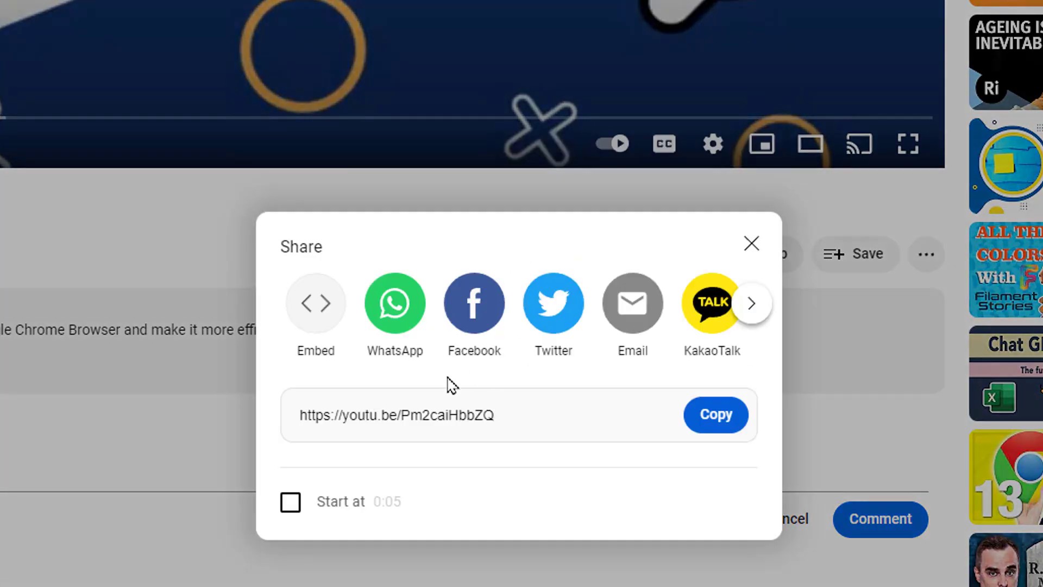
click(693, 417)
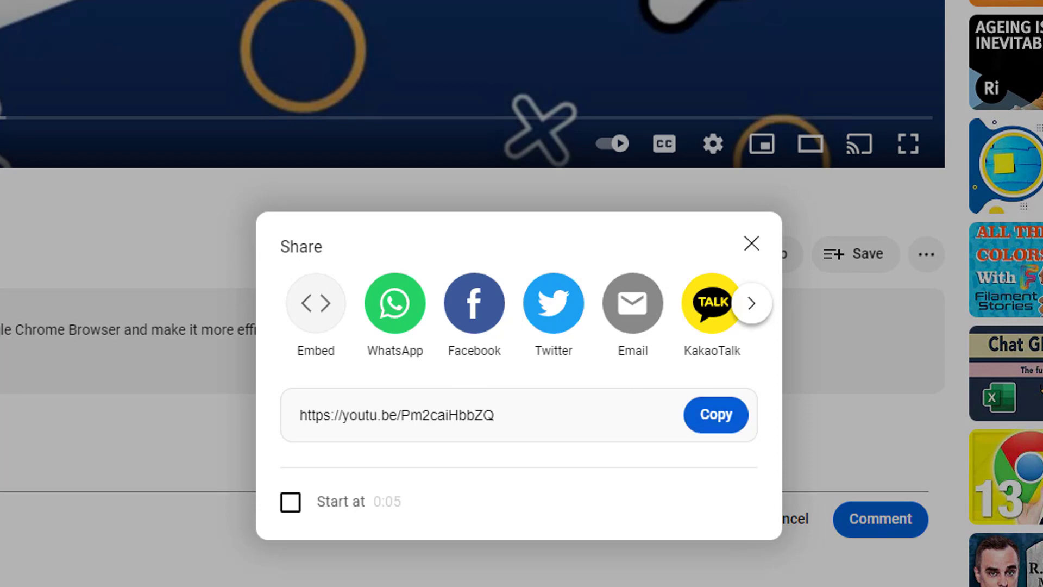